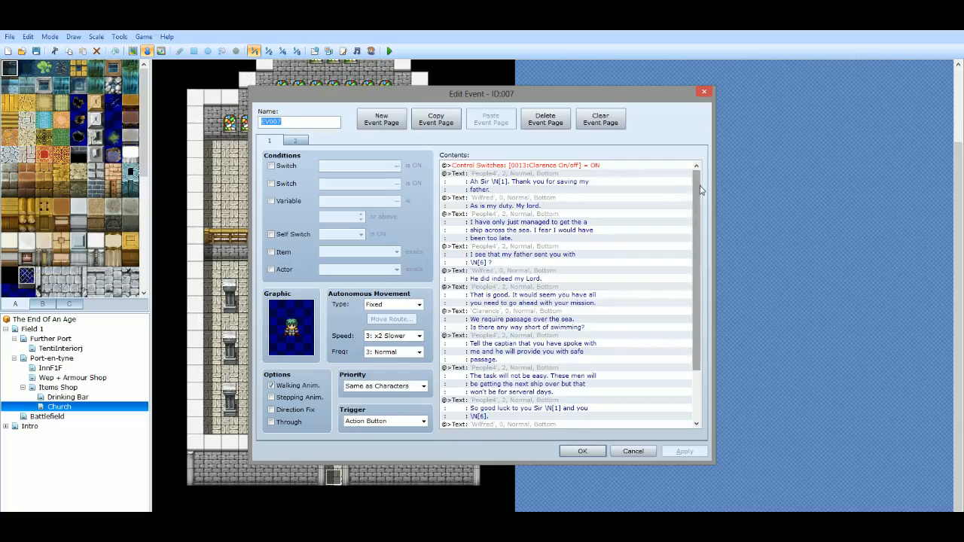
Review the Church event's dialogue through to its closing switch and self switch commands, and close the event.
scroll(681, 249, down, 3)
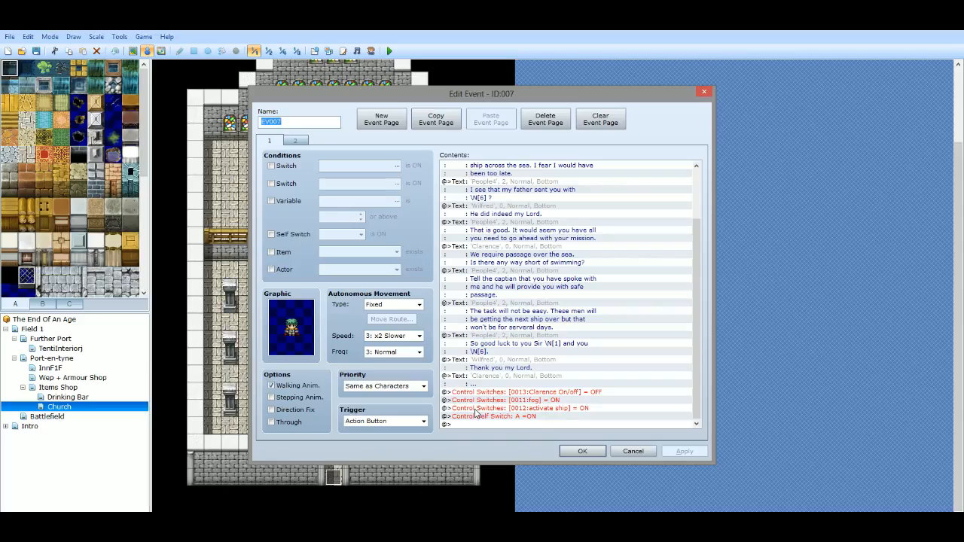
click(580, 452)
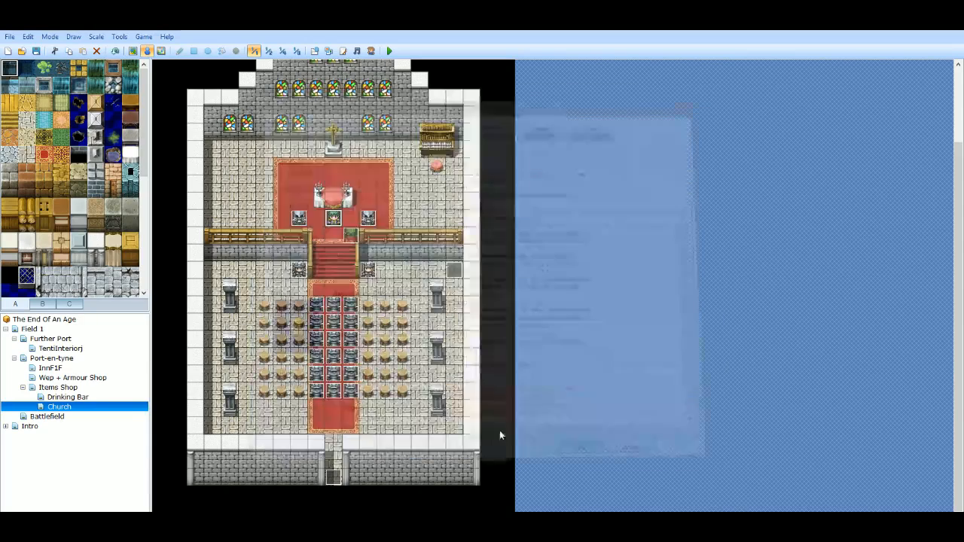
Browse the town's interior maps and open the sailor event near the end of Port-en-tyne's western pier.
click(75, 378)
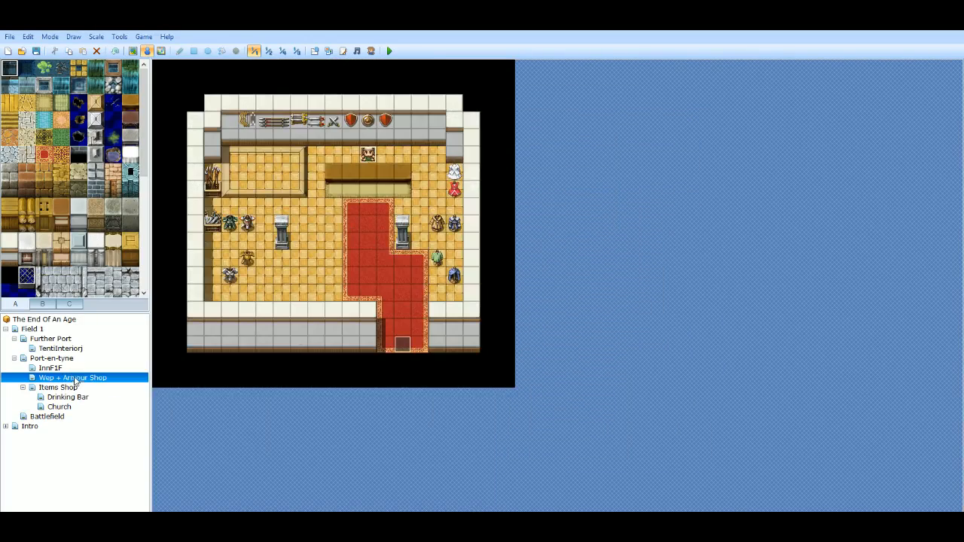
click(50, 348)
click(51, 368)
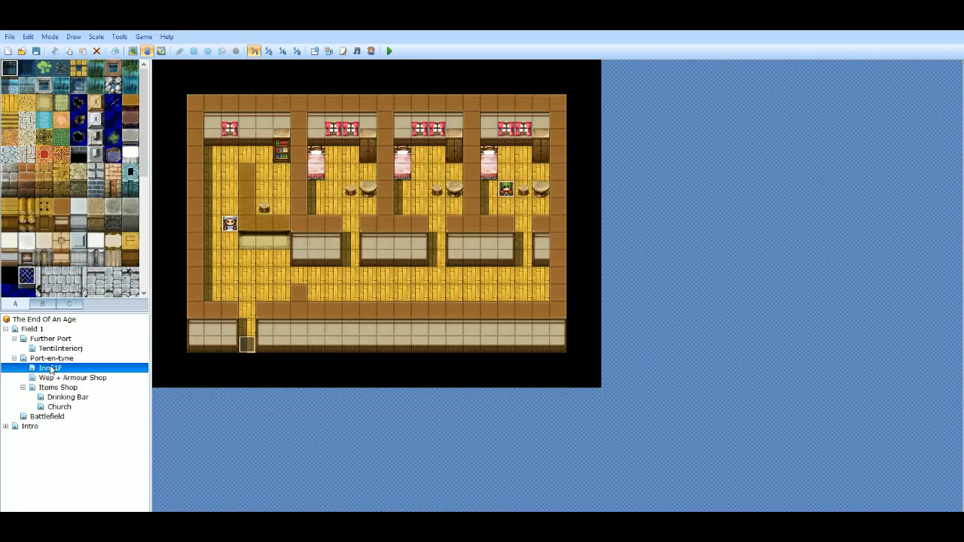
click(54, 379)
click(60, 397)
click(57, 407)
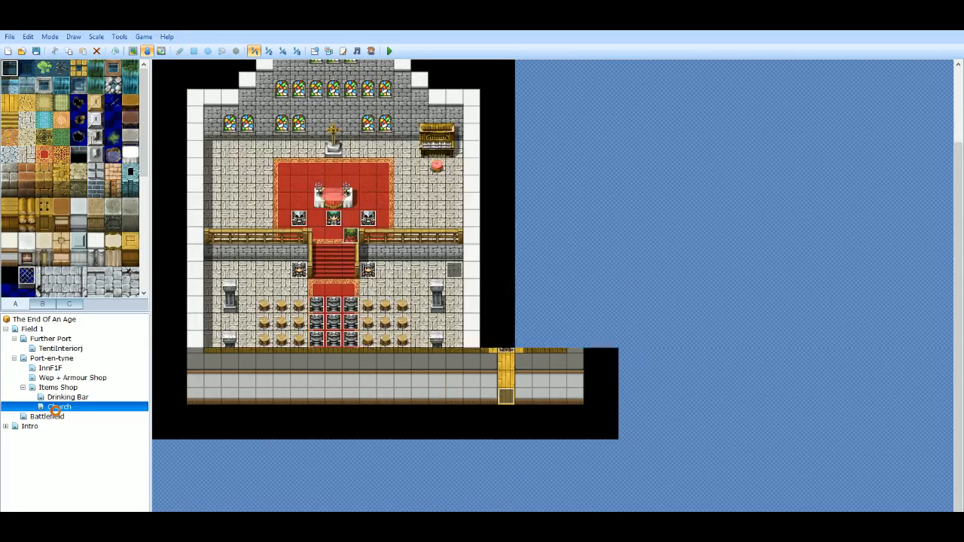
click(48, 359)
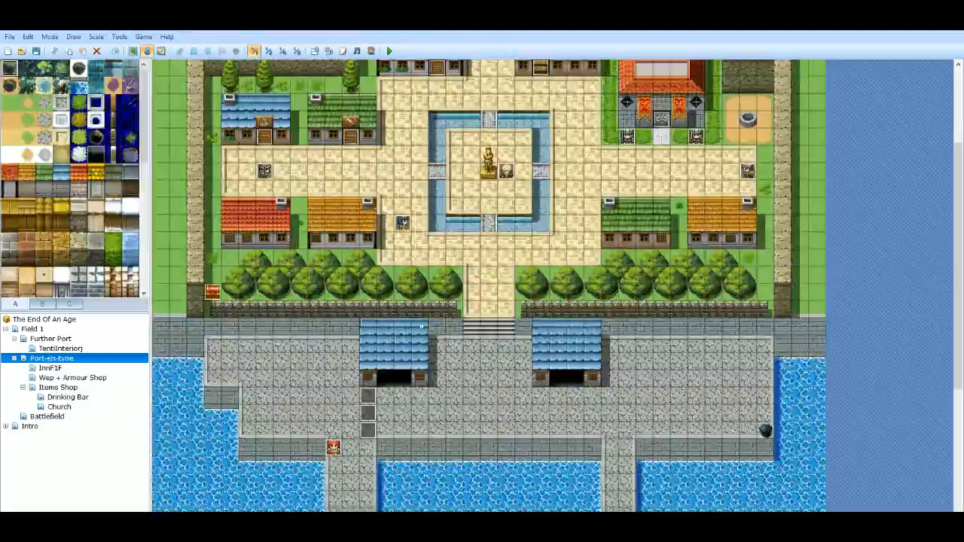
scroll(378, 387, down, 5)
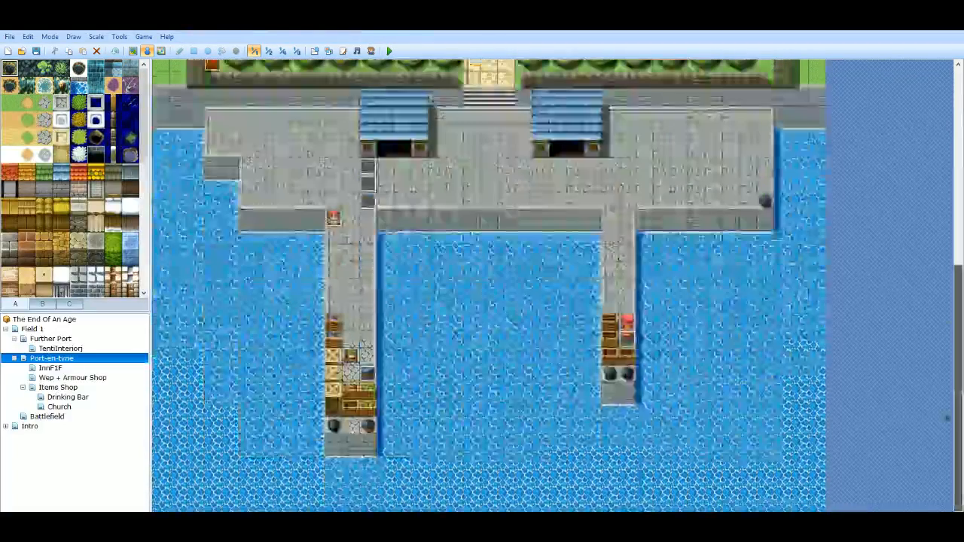
double_click(368, 374)
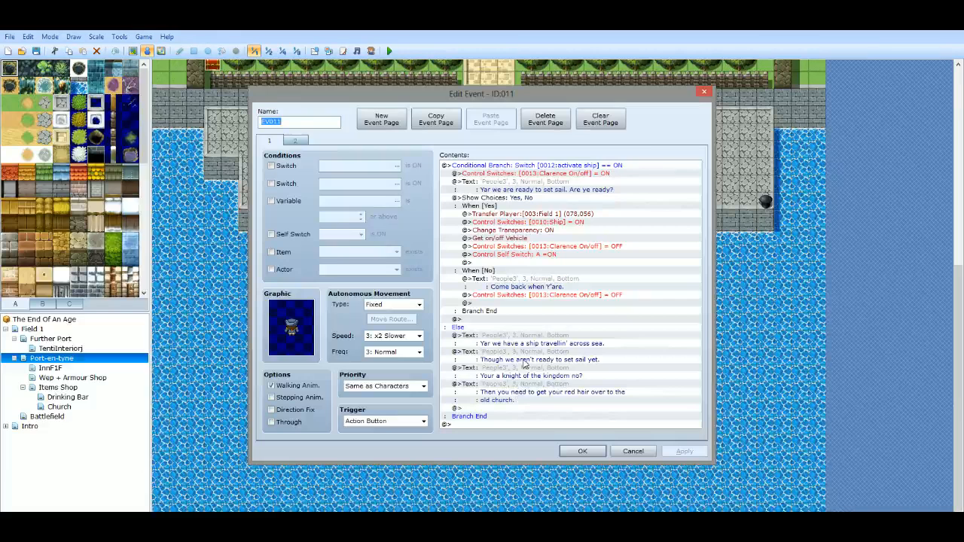
Compare both pages of the pier sailor's event, examining the activate ship branch and Get on/off Vehicle command, and close it without changes.
click(297, 142)
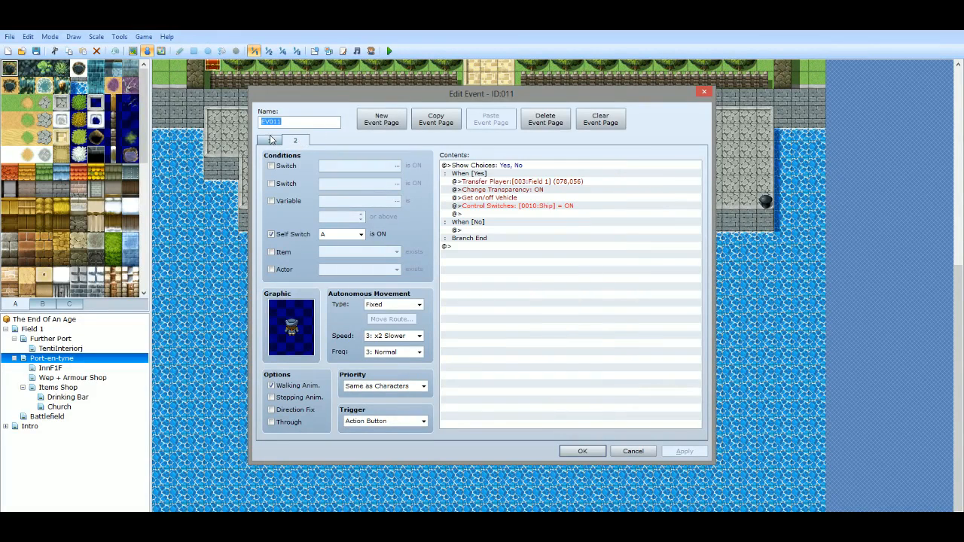
click(270, 141)
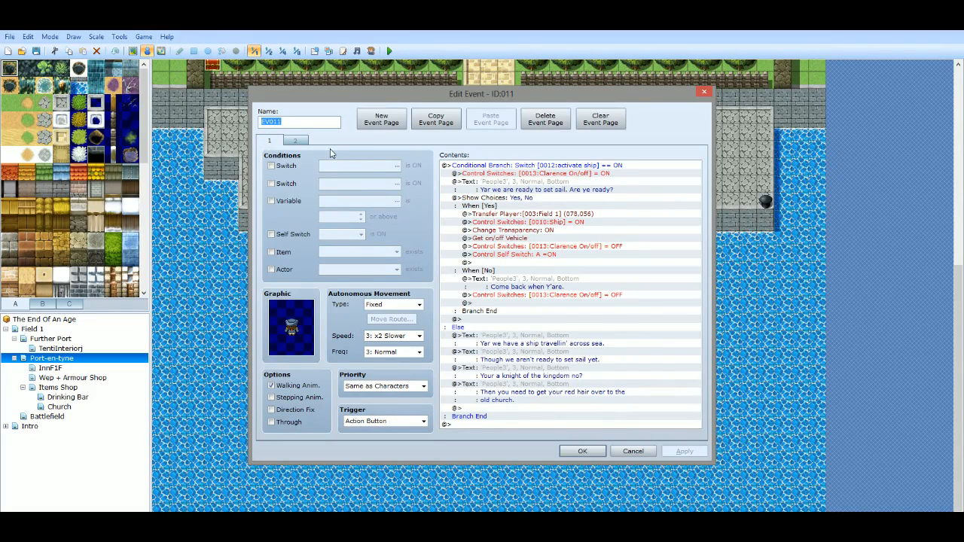
click(295, 142)
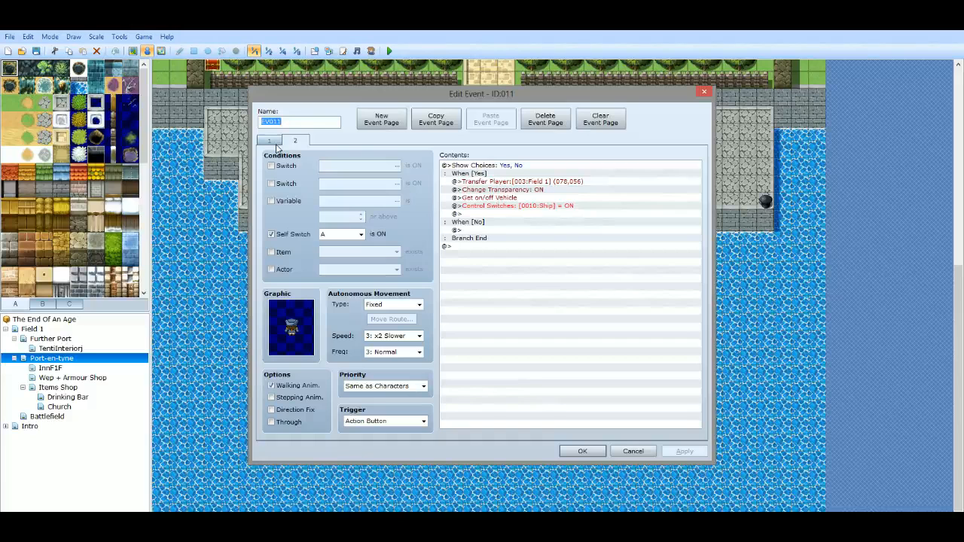
click(510, 198)
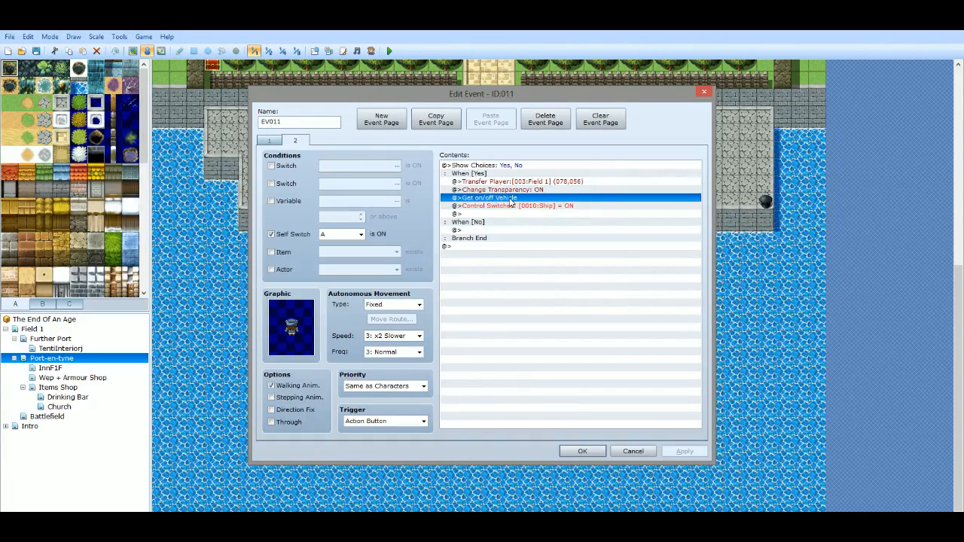
right_click(510, 199)
click(531, 216)
click(279, 142)
click(587, 289)
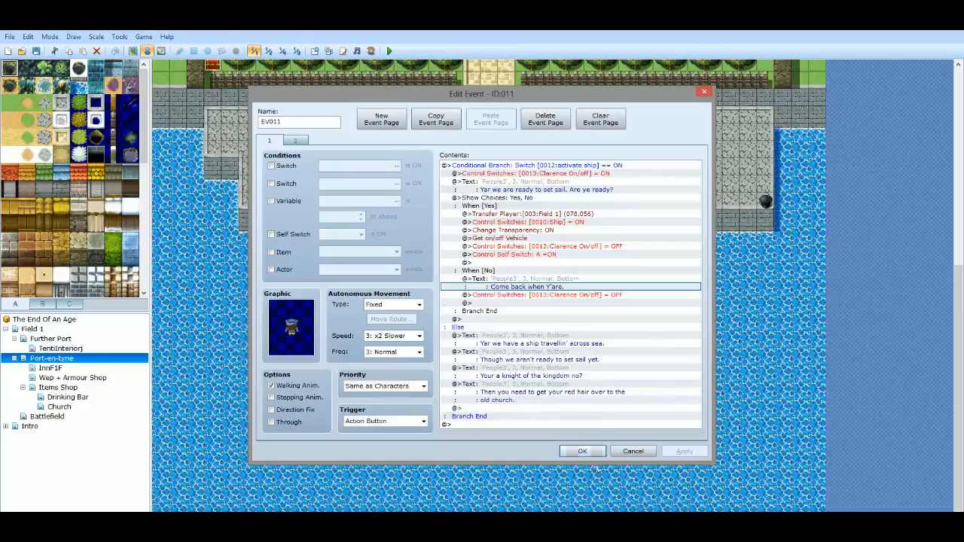
click(627, 453)
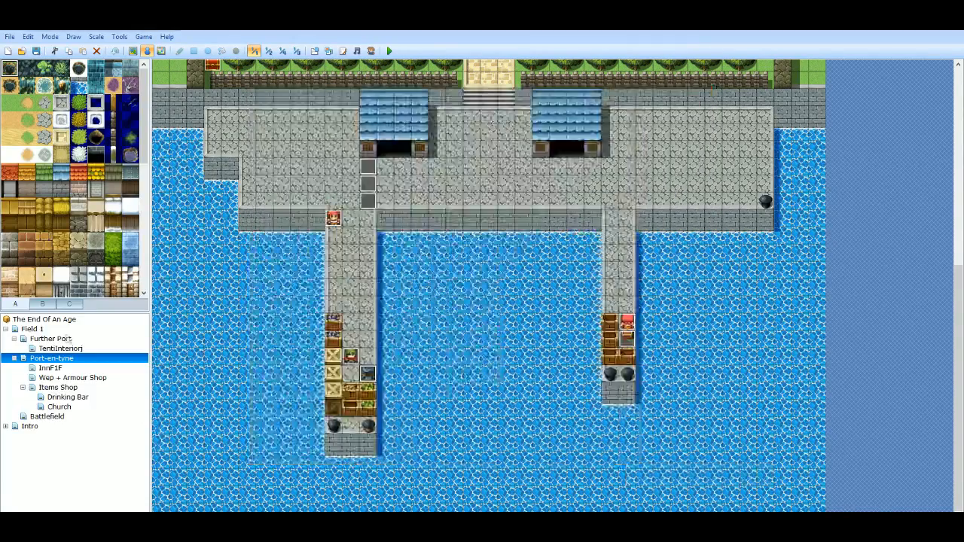
Inspect the Port-en-tyne transfer event on the tile directly above the western ship on the Field 1 map.
click(33, 329)
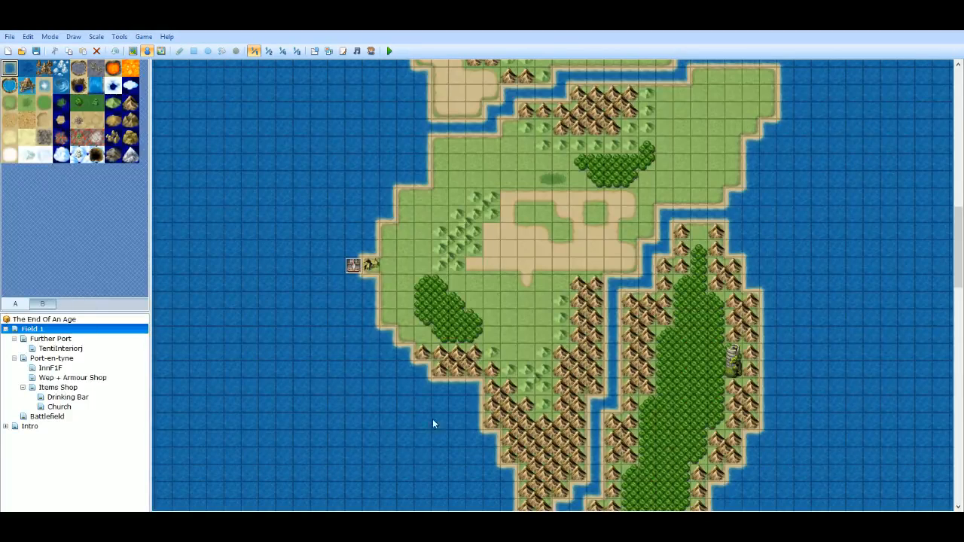
drag(520, 517, 421, 516)
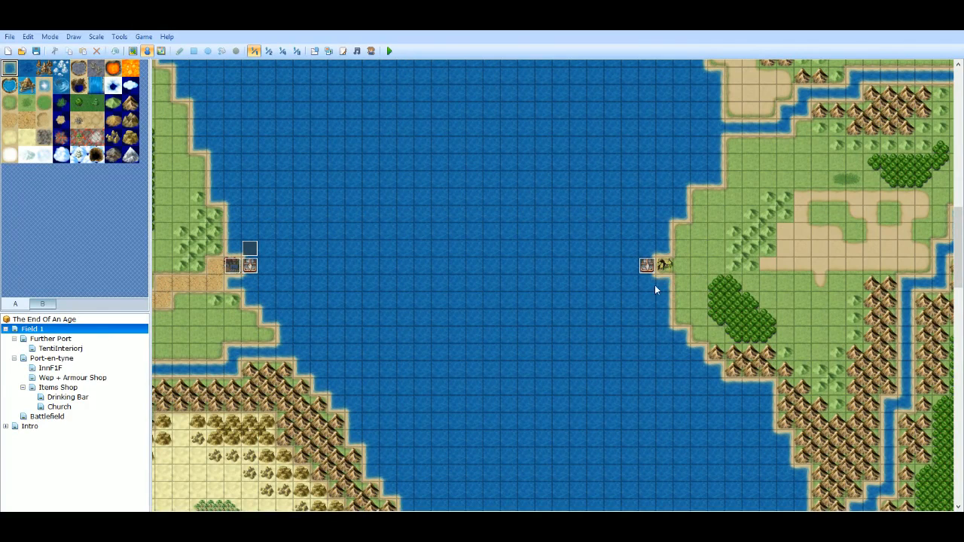
right_click(250, 266)
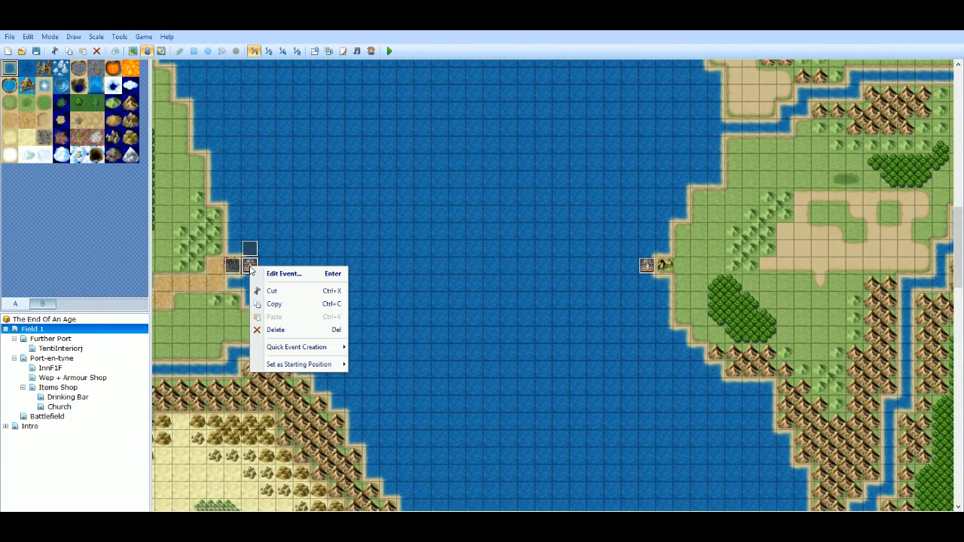
right_click(250, 248)
click(280, 254)
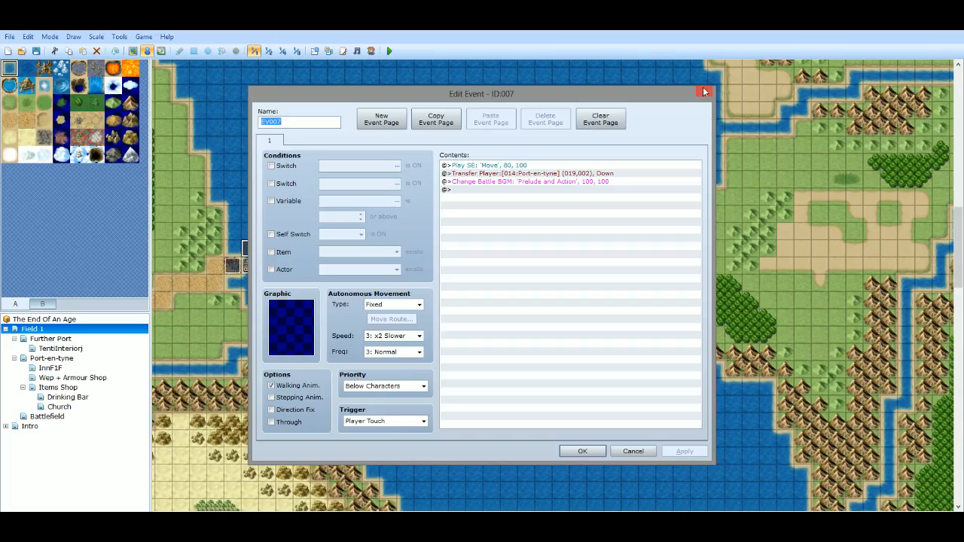
click(705, 91)
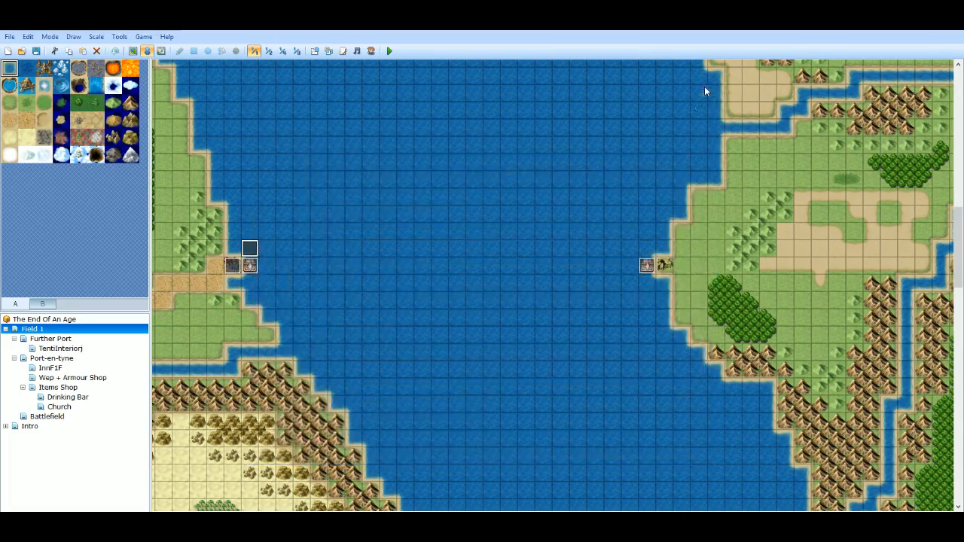
Examine the western ship event's switch condition, scroll and move route commands, comparing them with the sea crossing on the map.
double_click(249, 266)
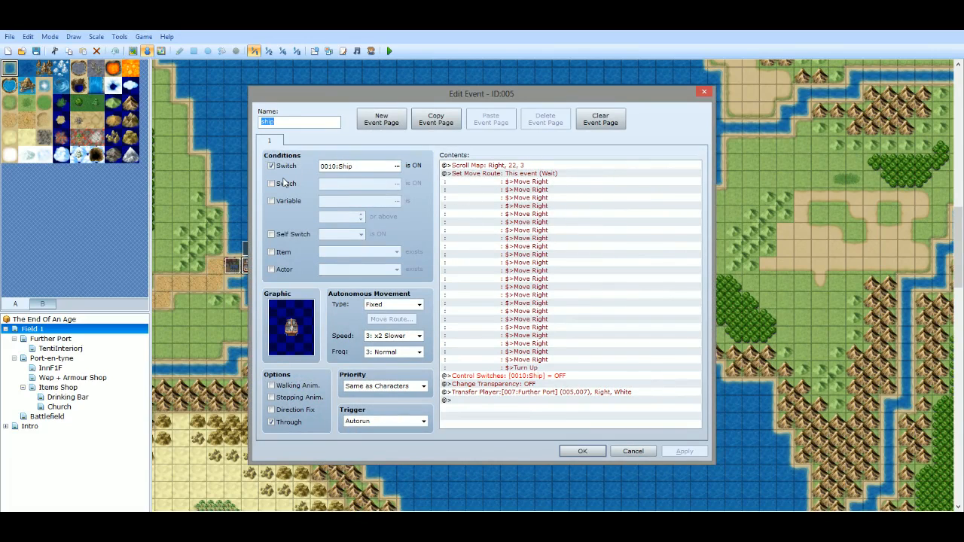
mouse_move(285, 182)
drag(574, 92, 690, 296)
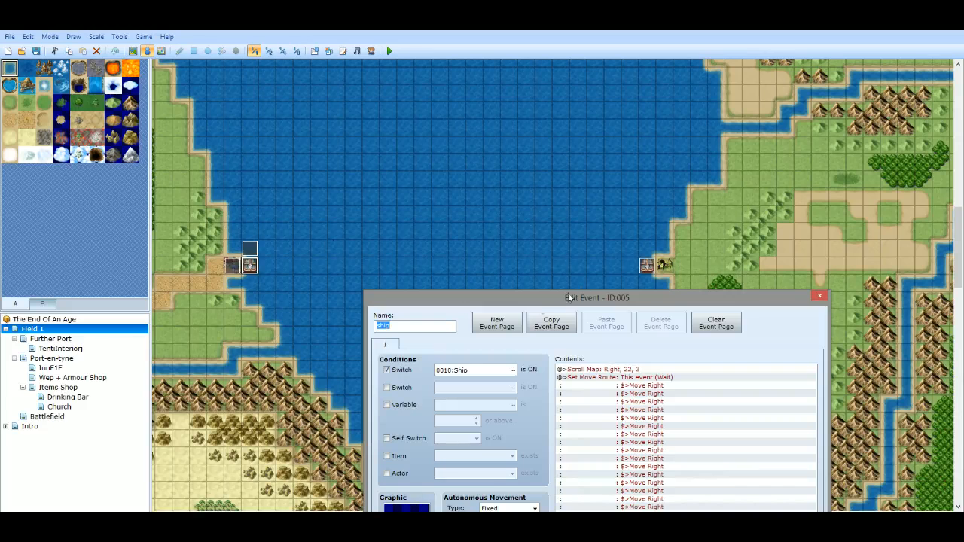
drag(532, 290, 441, 138)
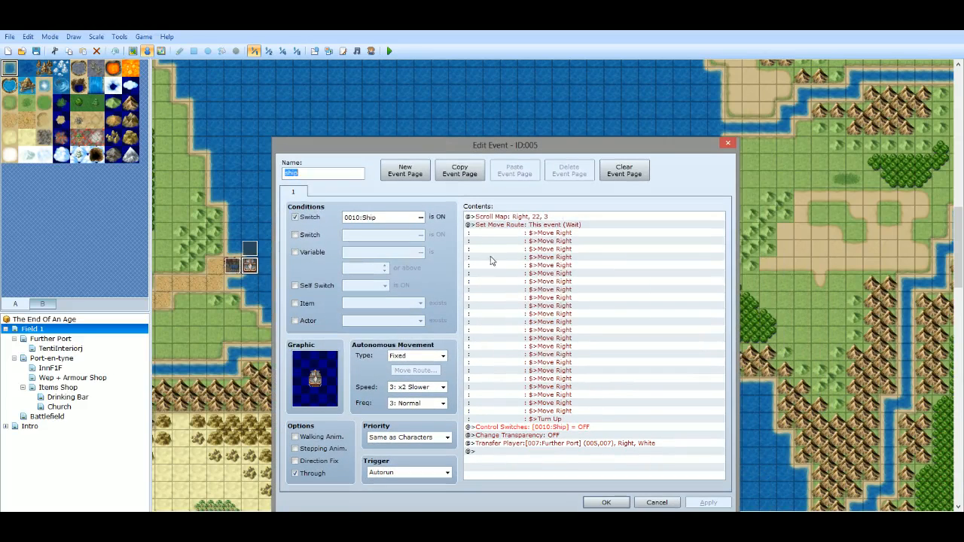
drag(569, 143, 649, 204)
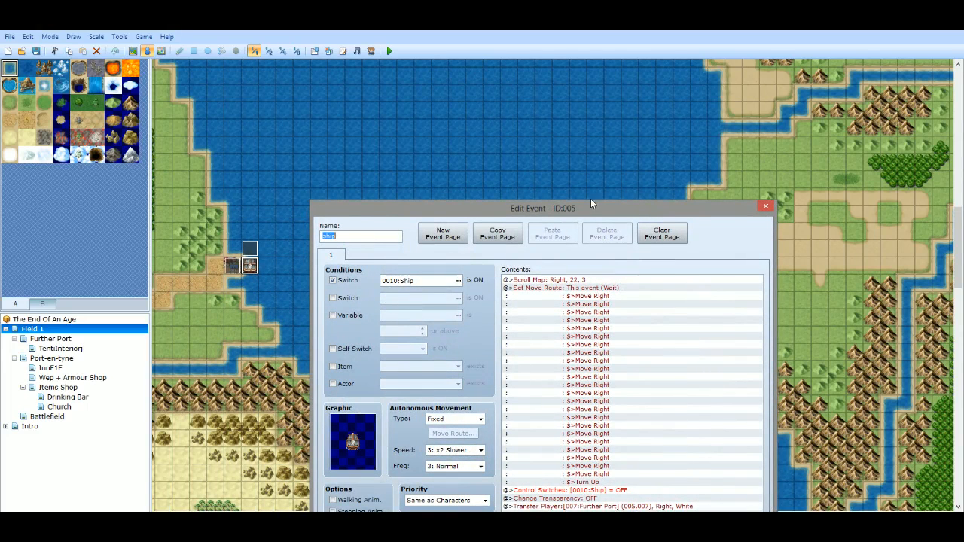
drag(586, 208, 566, 136)
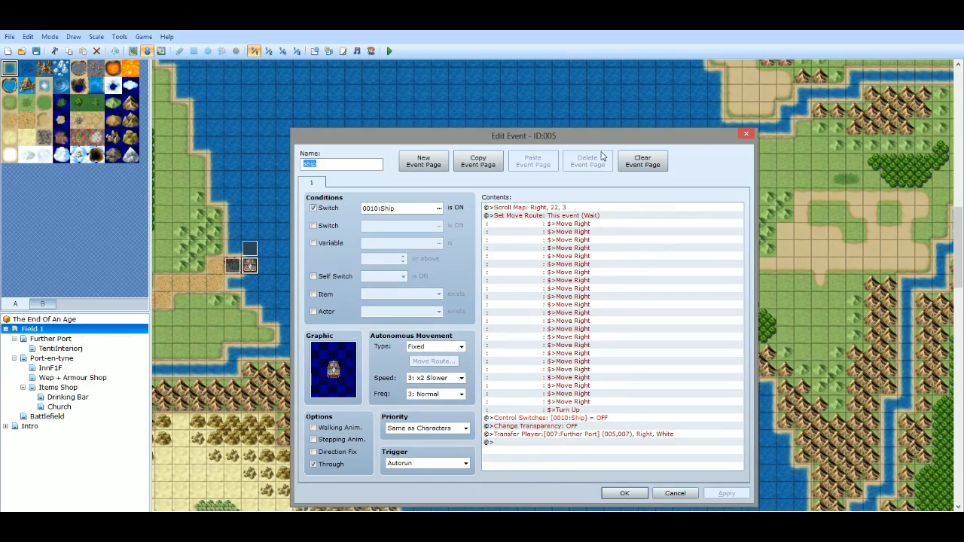
click(744, 135)
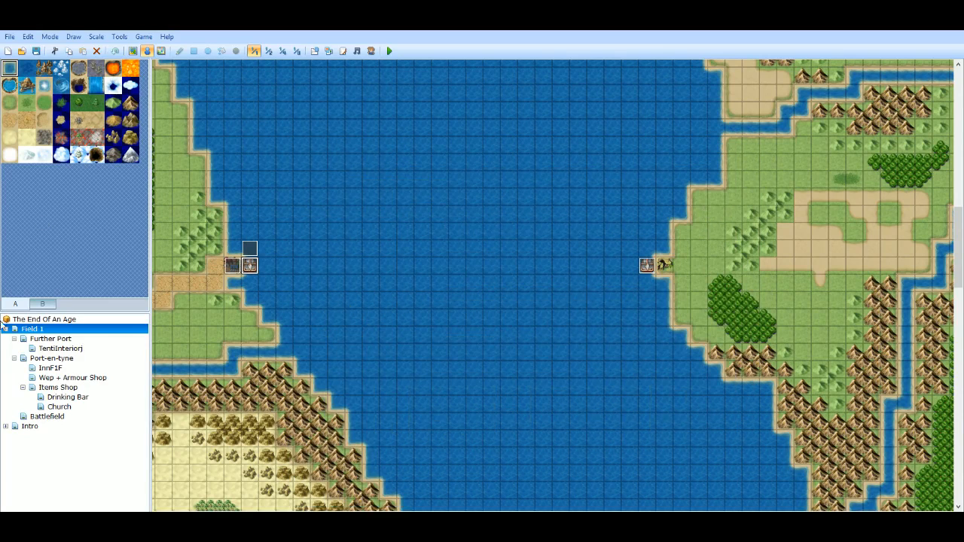
Examine the sailor event on Further Port's upper pier, including its travel choices and the ship 2 switch command.
click(64, 359)
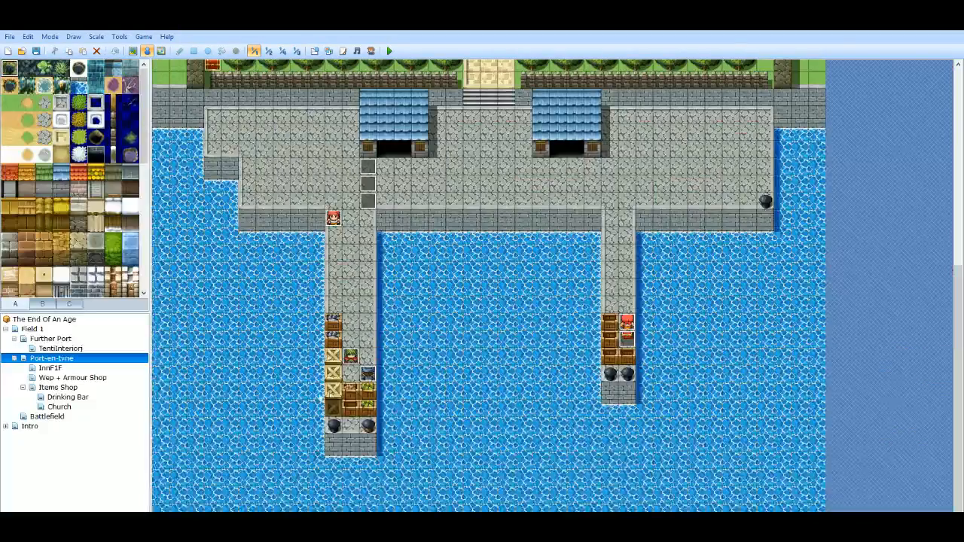
click(46, 349)
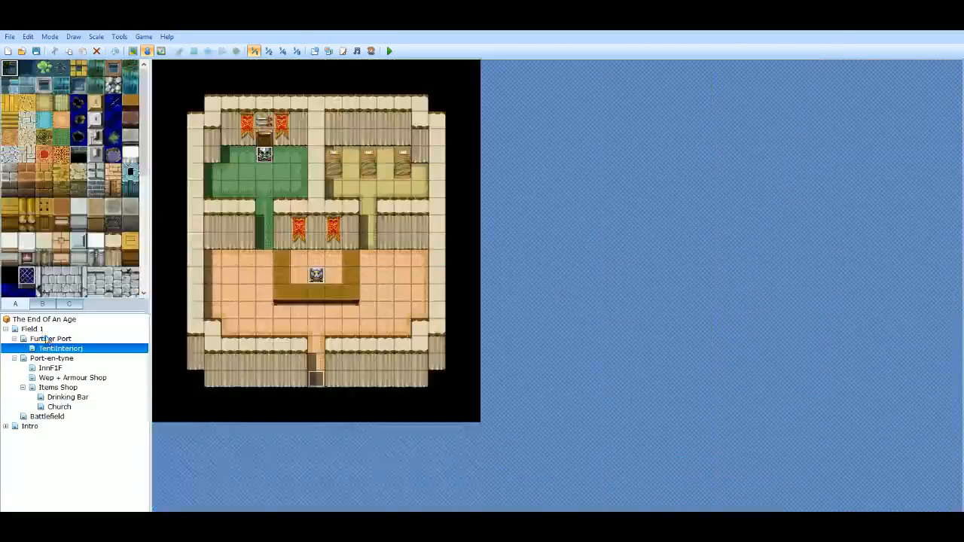
click(50, 339)
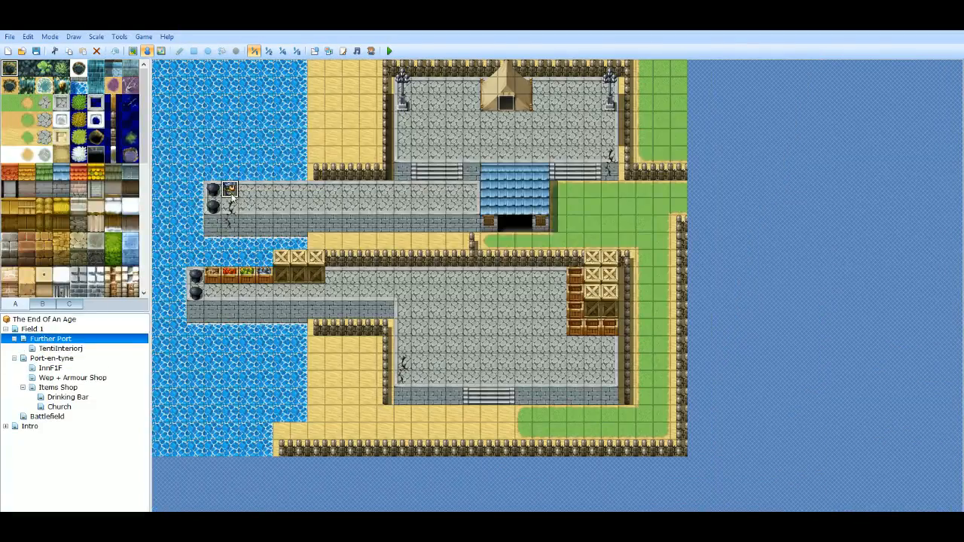
double_click(228, 190)
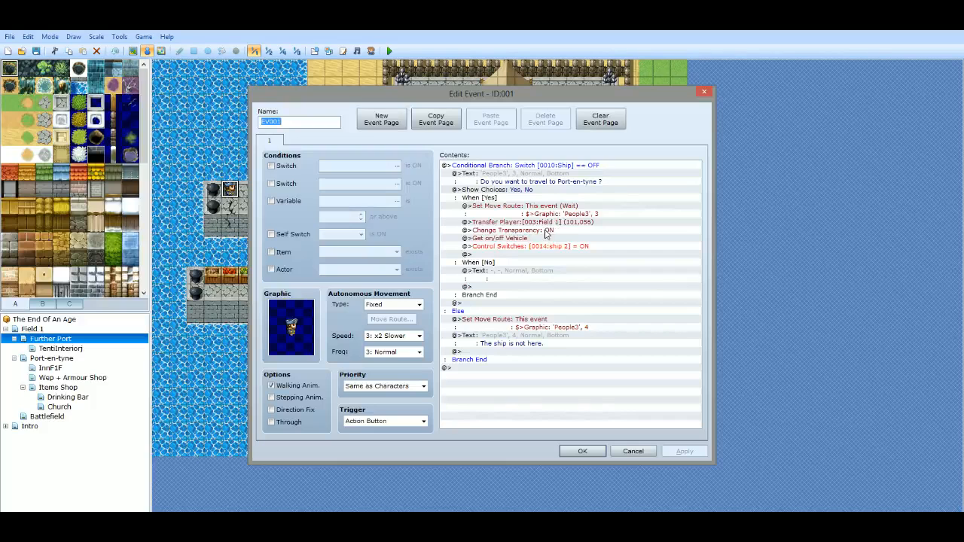
click(542, 248)
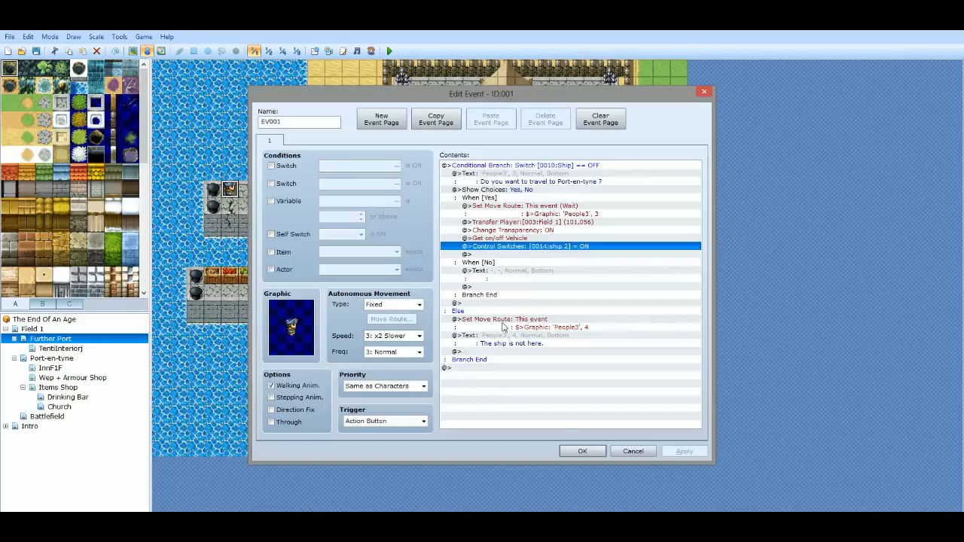
click(584, 453)
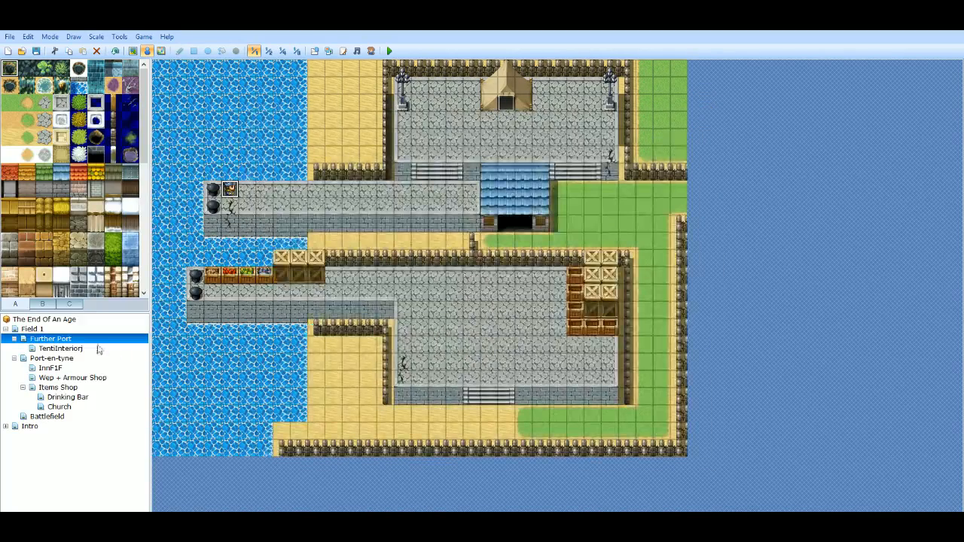
Review the eastern ship event's return route, transfer and switch commands on Field 1, and go back to the Further Port map.
click(60, 329)
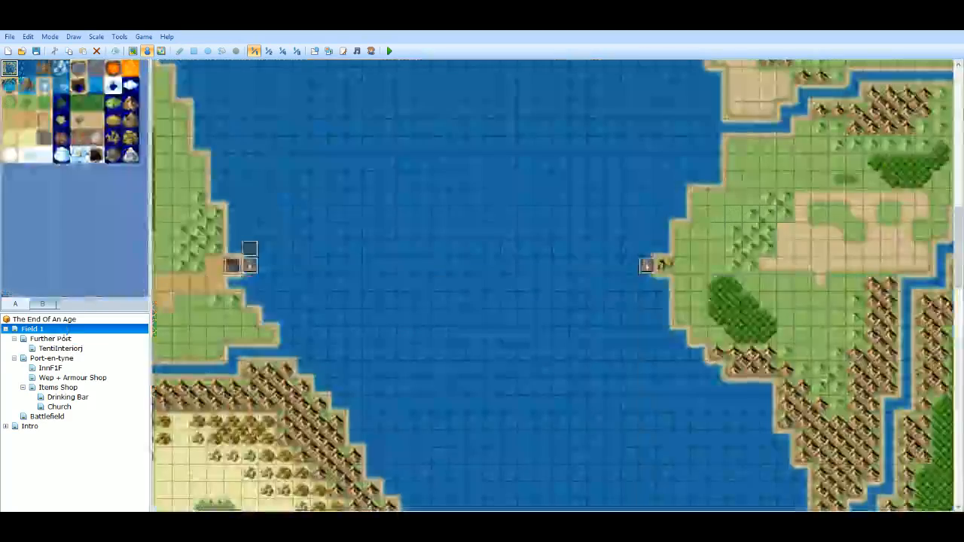
double_click(642, 265)
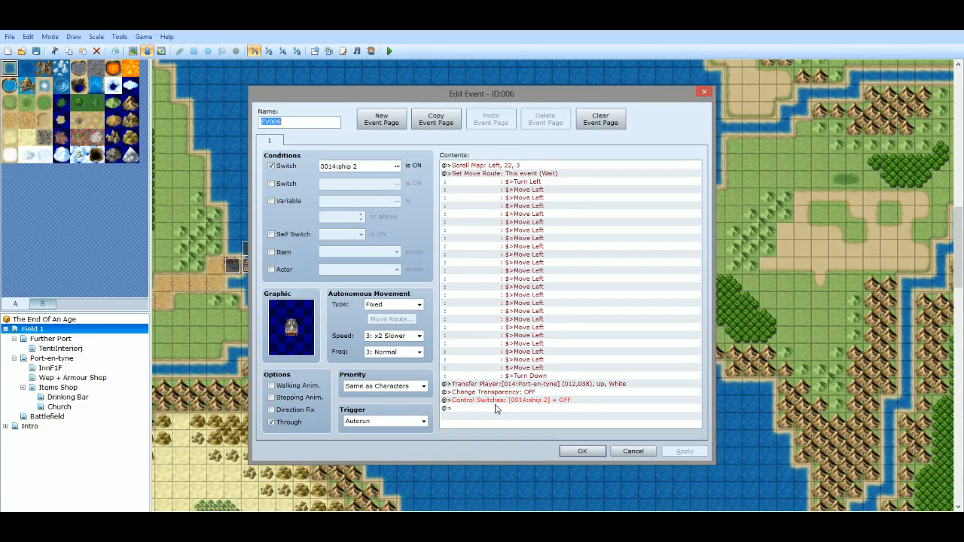
click(588, 450)
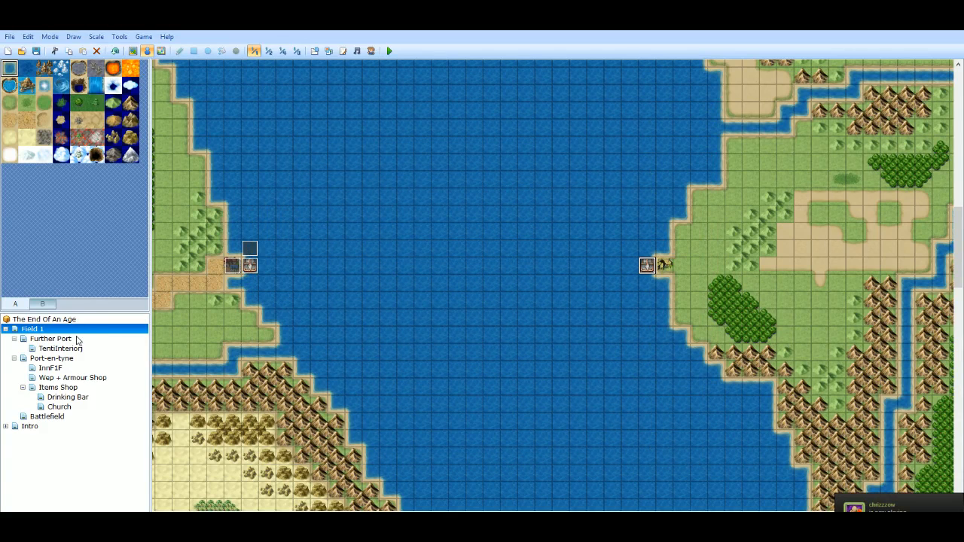
click(67, 338)
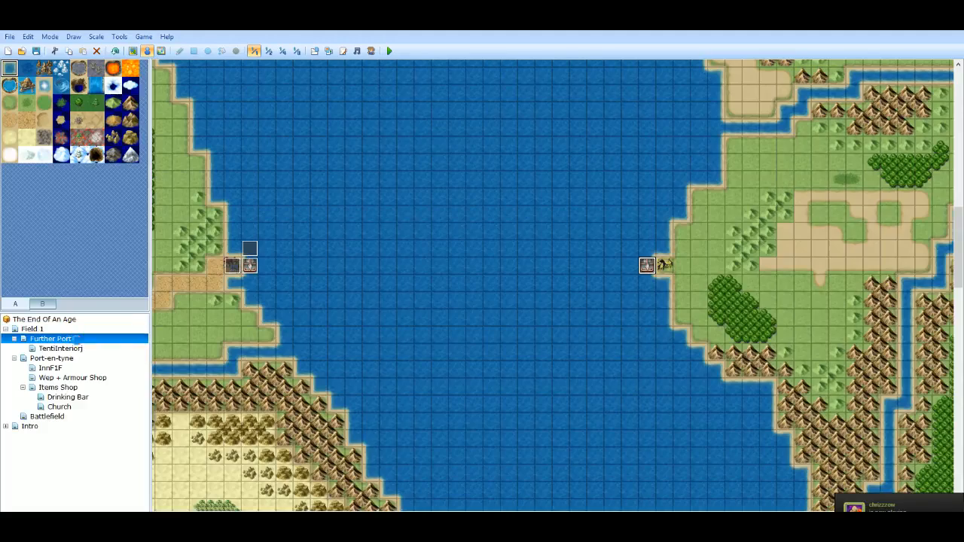
Review the Further Port sailor's Ship switch condition and the switch commands of the blue-capped sailor on Port-en-tyne's western pier.
double_click(230, 190)
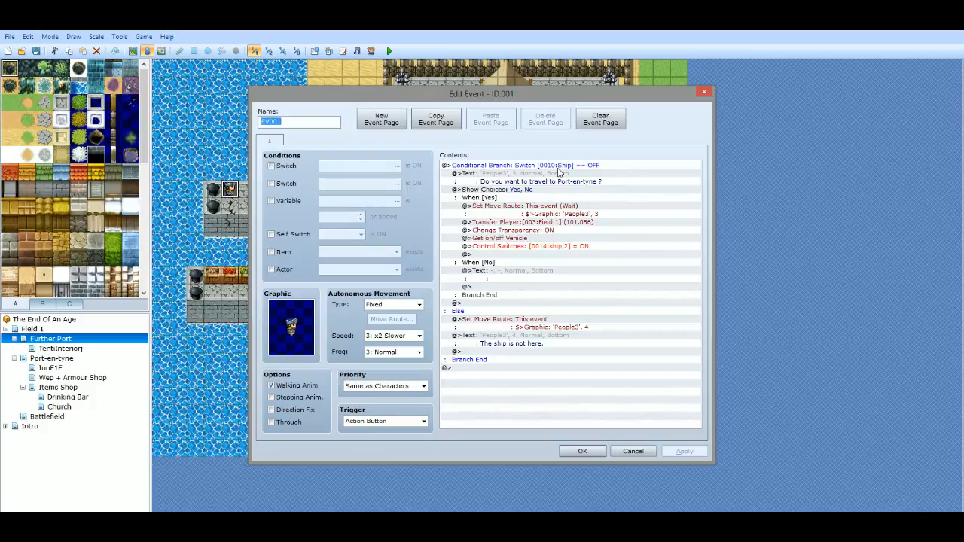
click(582, 451)
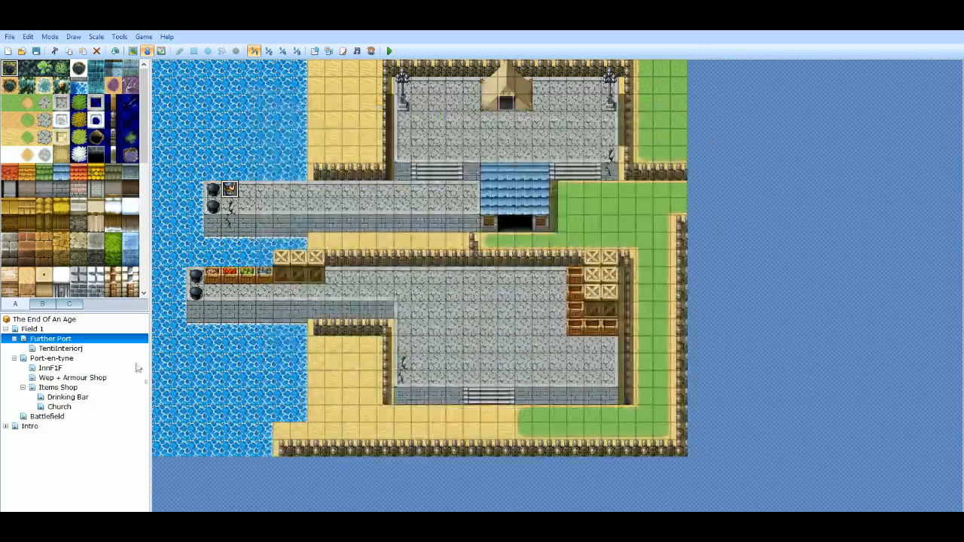
click(53, 359)
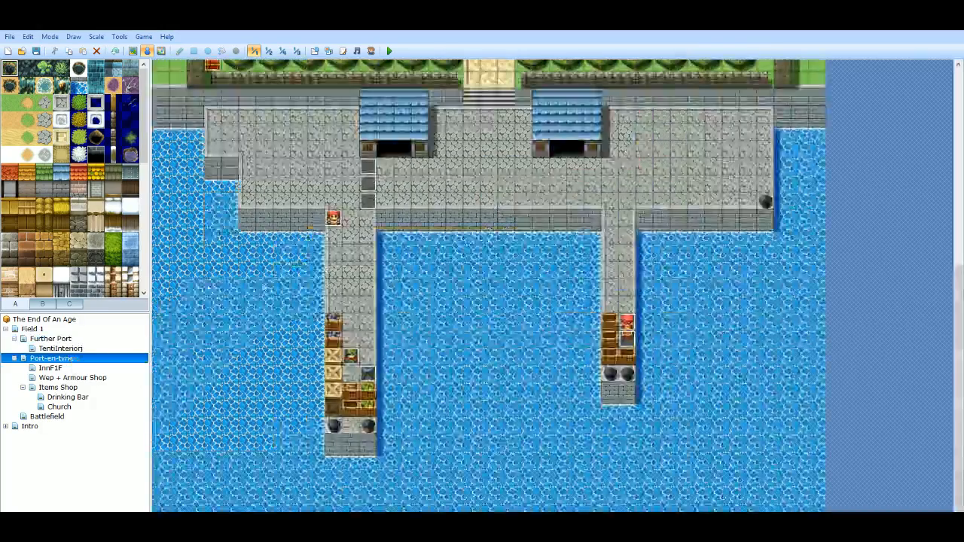
double_click(367, 372)
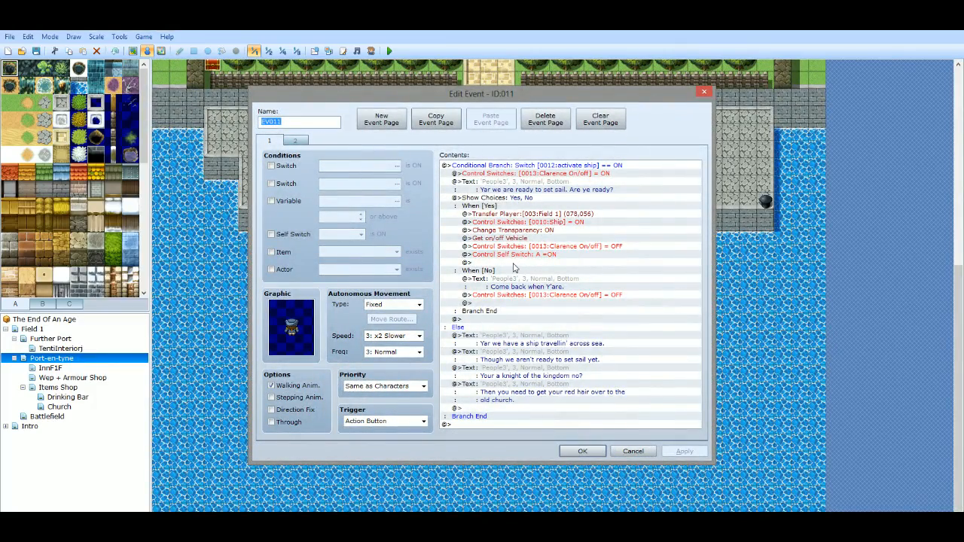
click(703, 92)
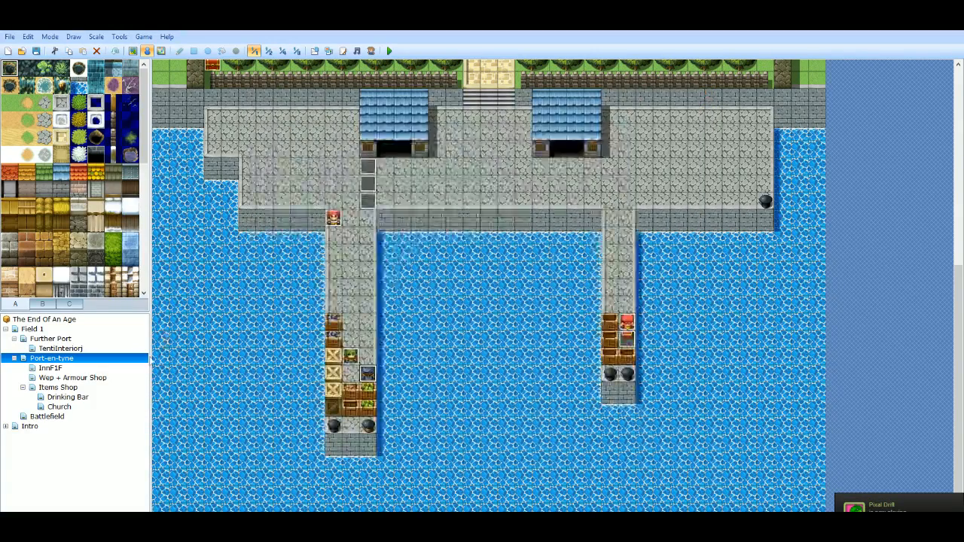
Return to the Further Port map and recheck the upper-pier sailor's transfer and ship 2 switch commands.
click(61, 348)
click(51, 358)
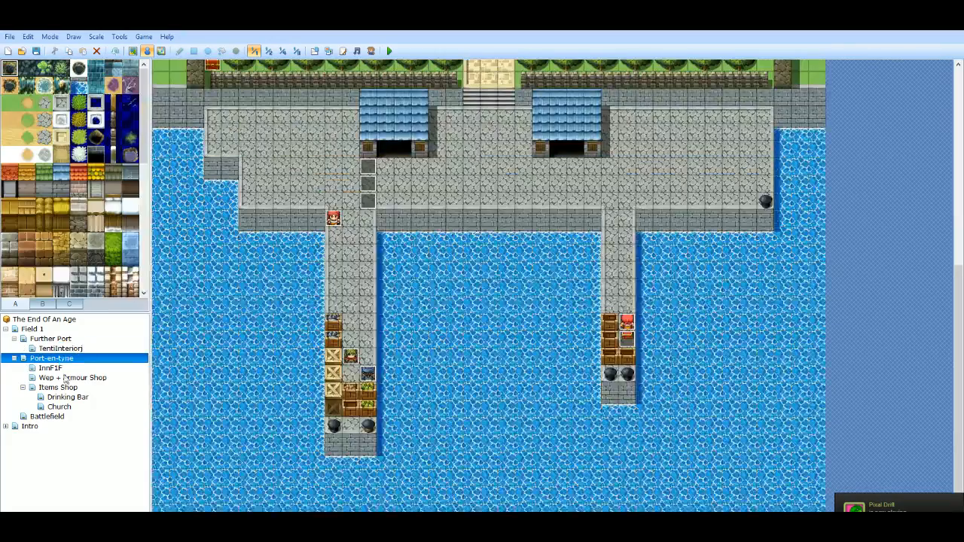
click(51, 339)
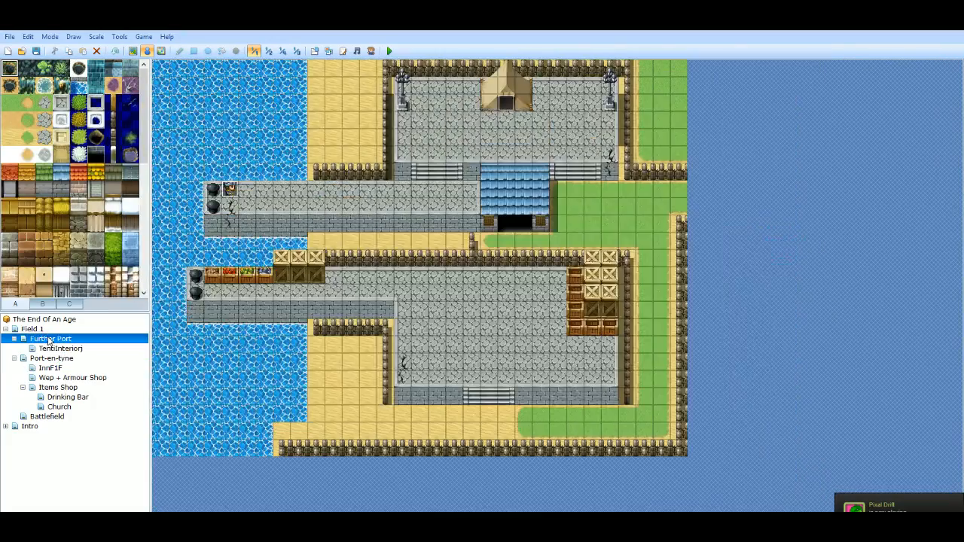
double_click(227, 192)
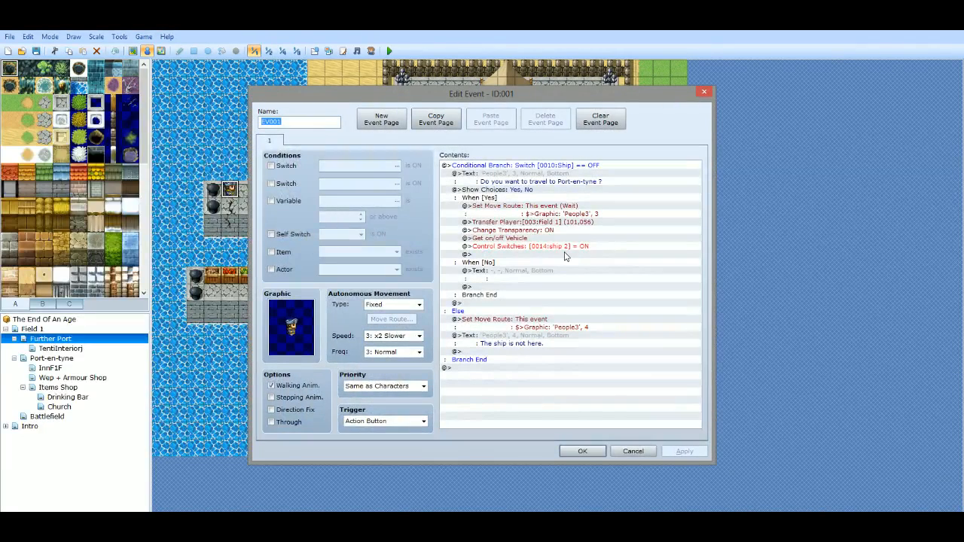
click(704, 92)
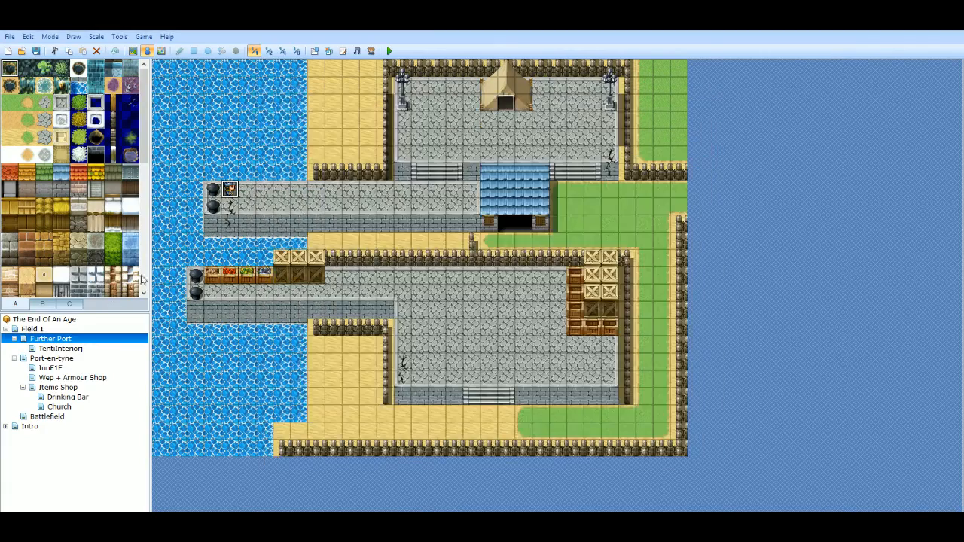
Examine the eastern ship event on Field 1, comparing its ship 2 condition, scroll and move route with the sea crossing.
click(40, 331)
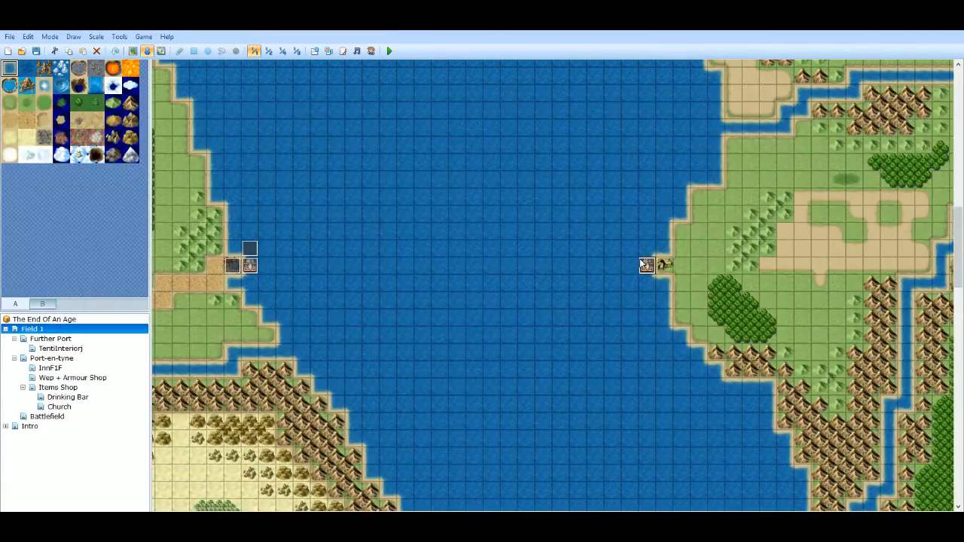
double_click(646, 265)
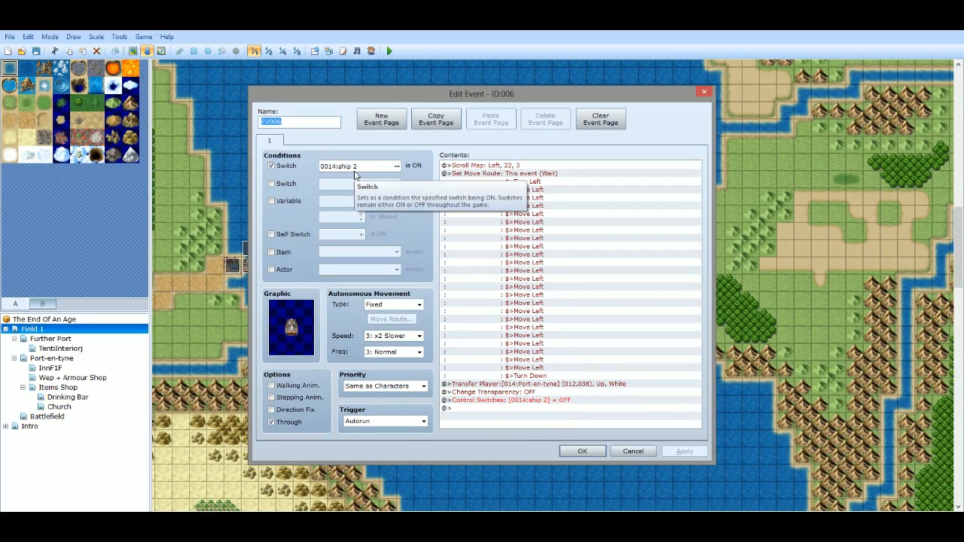
drag(546, 94, 491, 360)
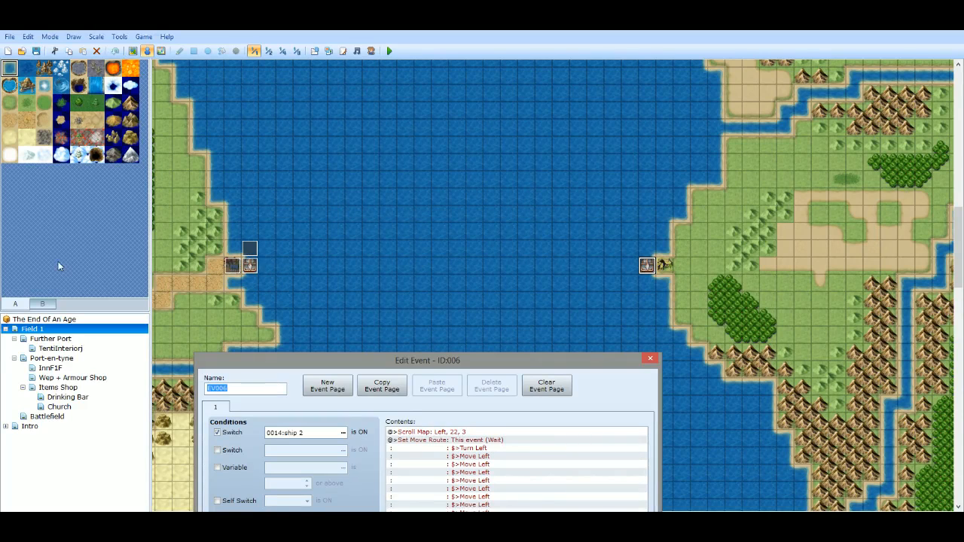
drag(493, 366, 540, 126)
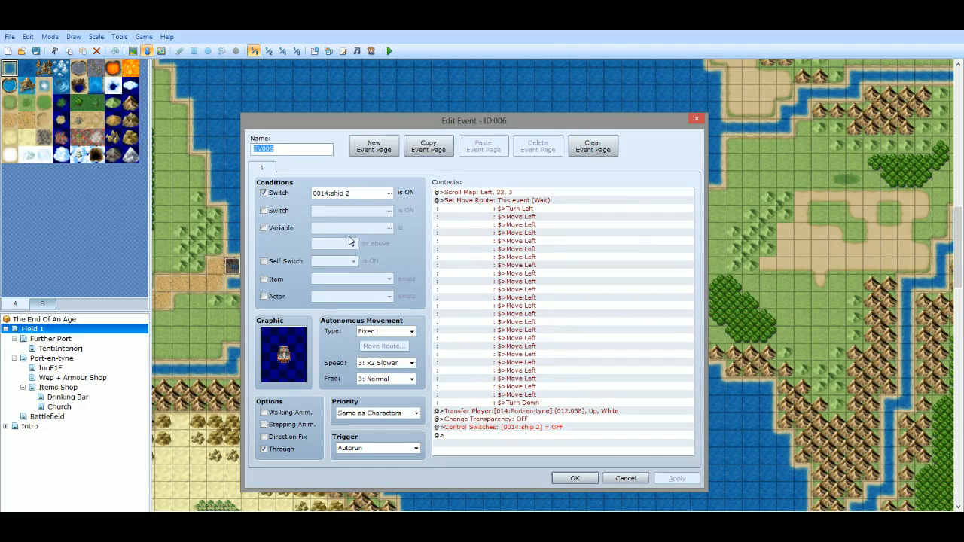
mouse_move(300, 215)
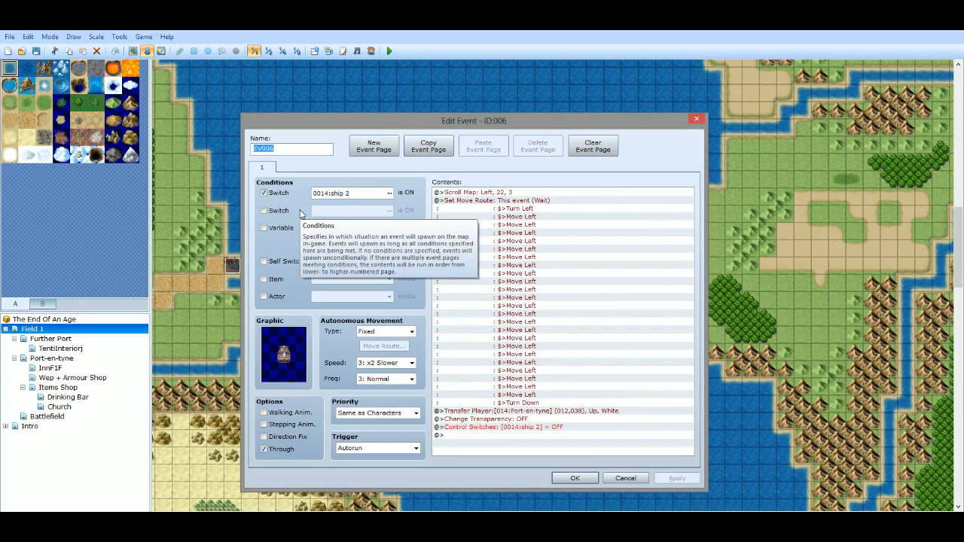
mouse_move(293, 199)
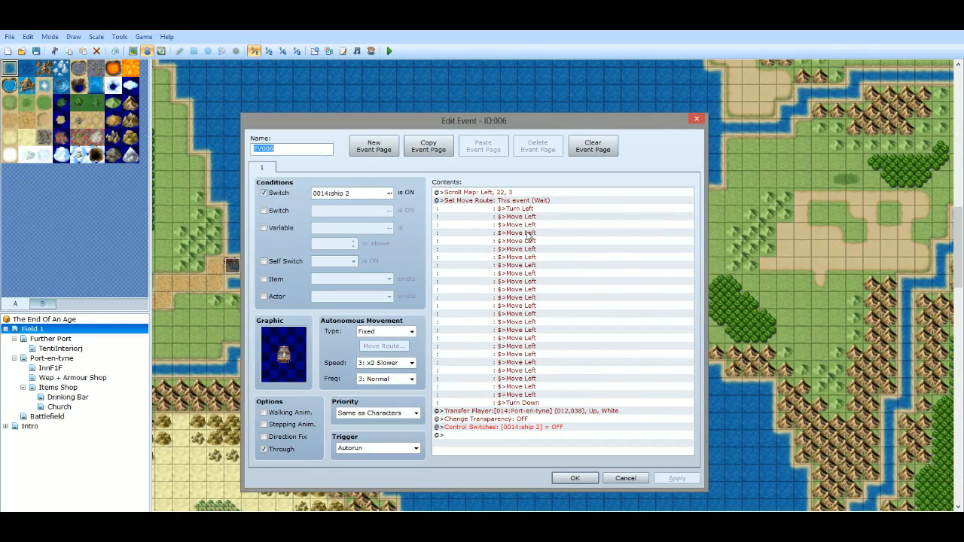
click(693, 120)
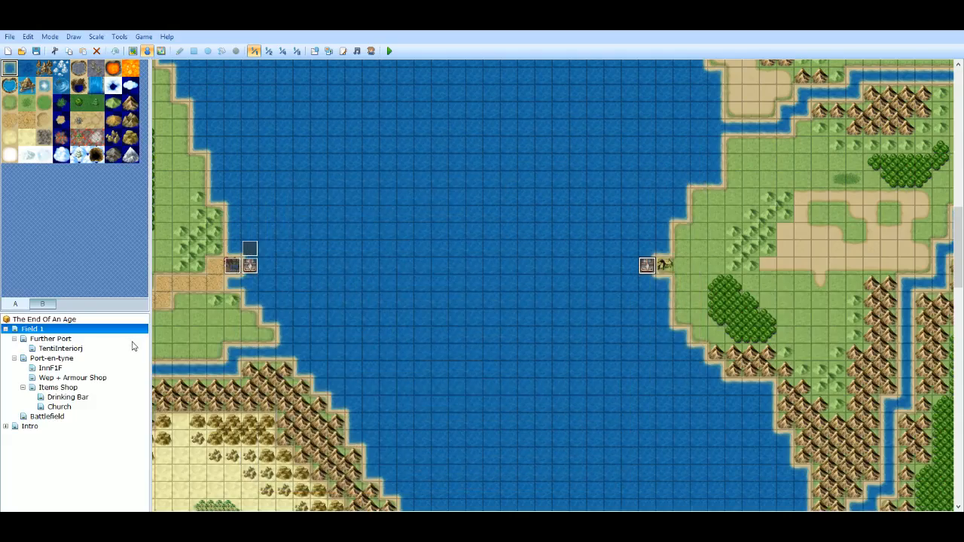
Set the player's starting position on Port-en-tyne's western pier, beside the upper crates.
click(110, 338)
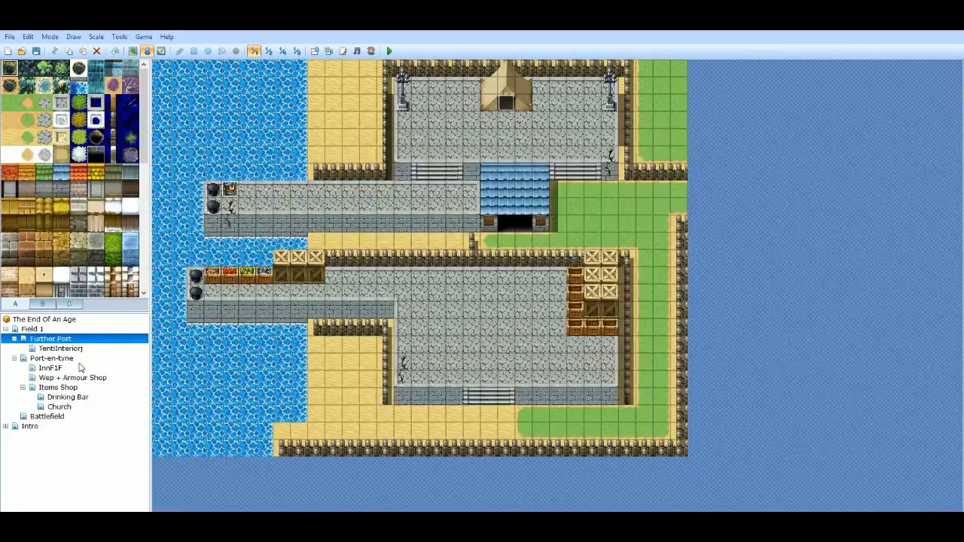
click(52, 358)
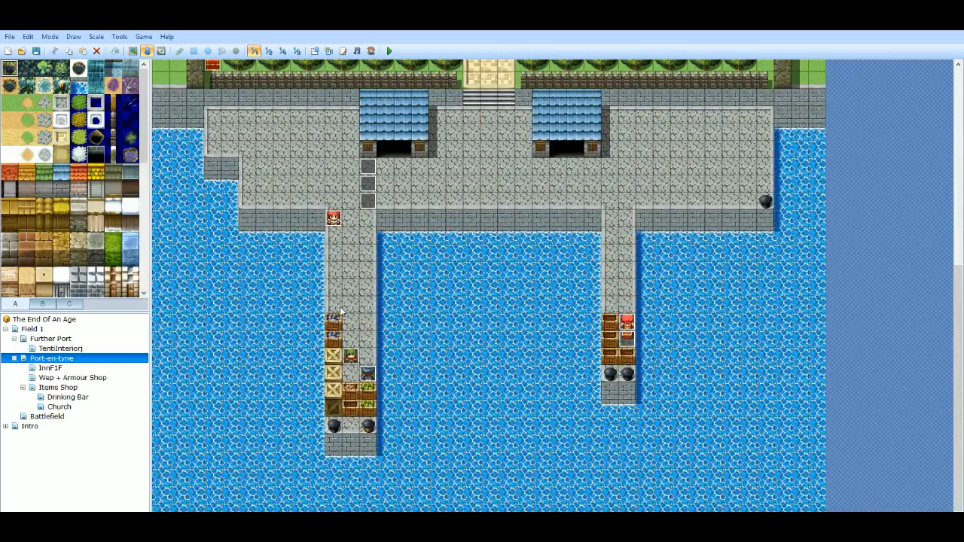
right_click(357, 329)
mouse_move(403, 423)
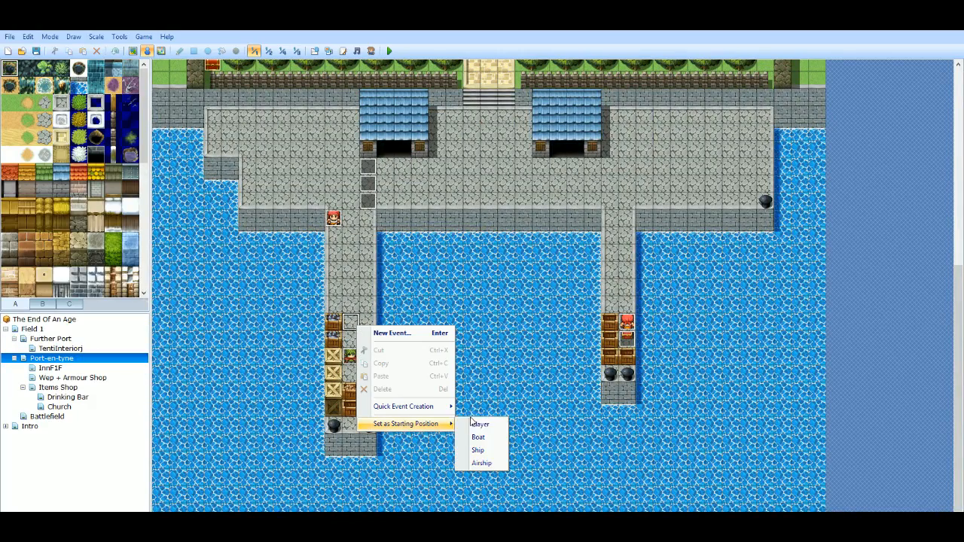
click(479, 423)
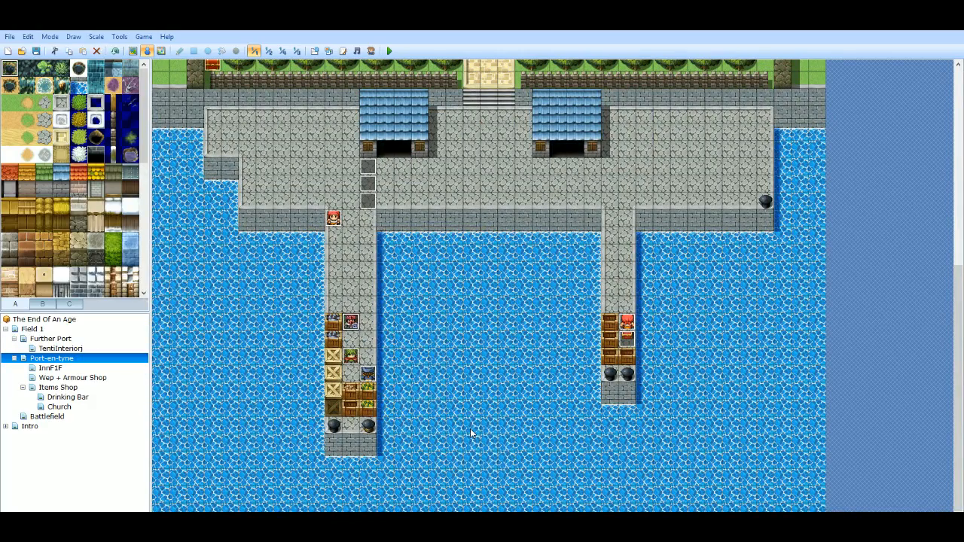
Save the changes to The End Of An Age and playtest it from a new game.
click(389, 51)
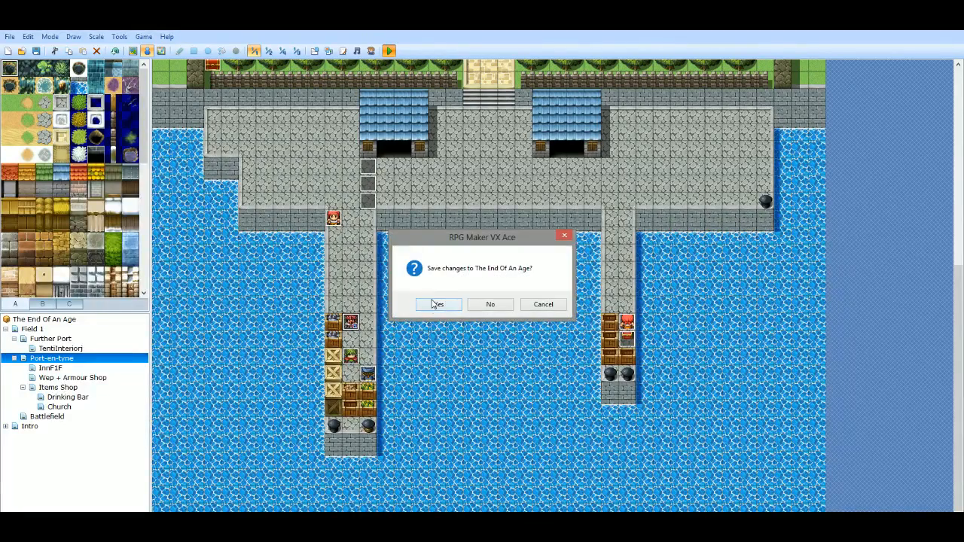
click(438, 304)
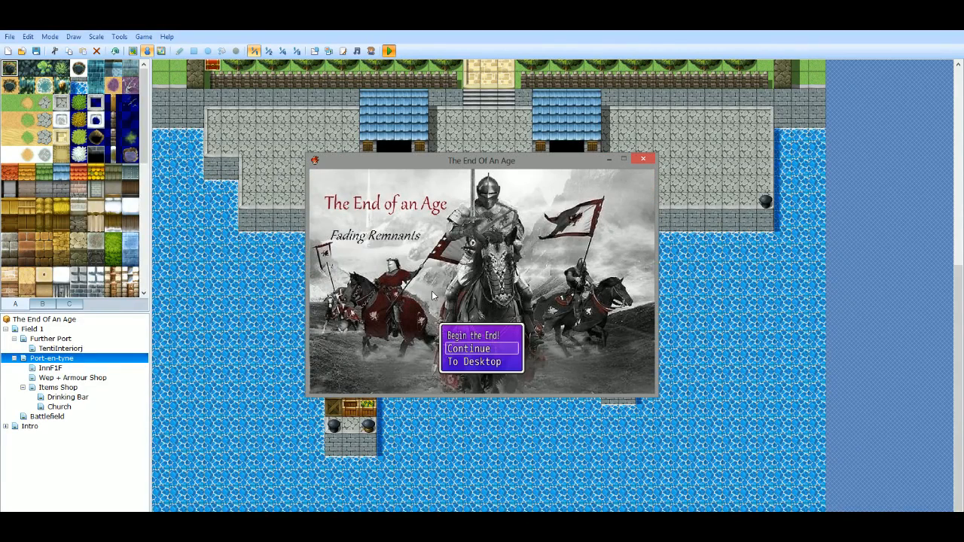
key(Up)
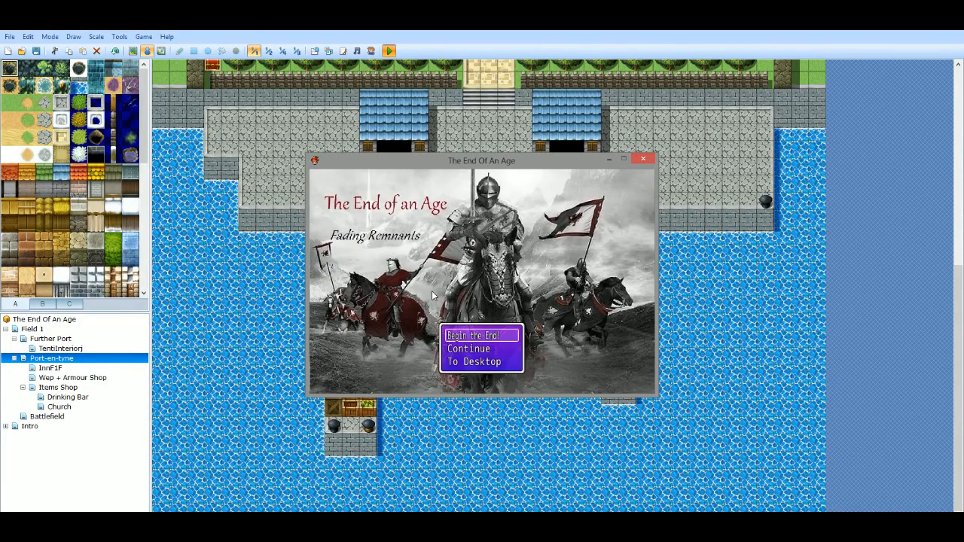
key(Return)
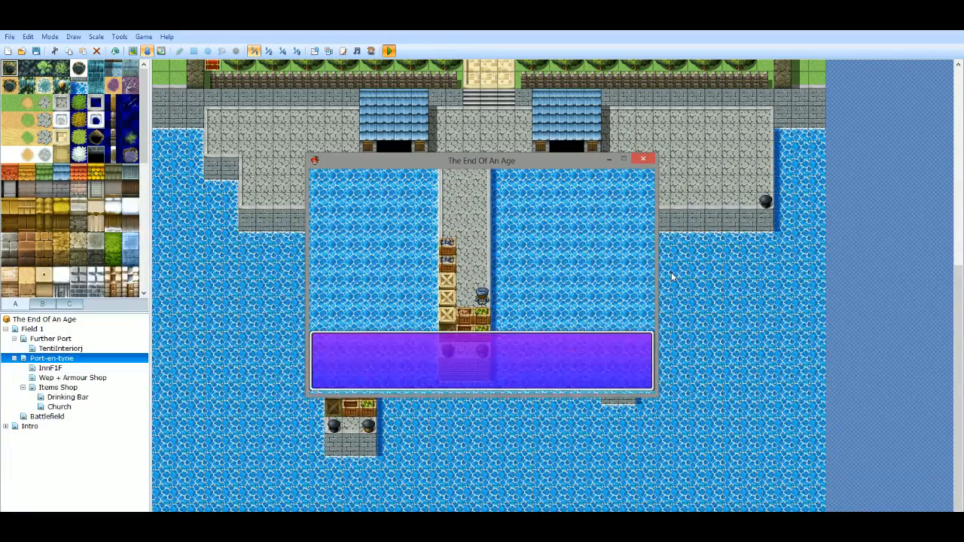
Read through the pier sailor's dialogue in the playtest and close the game.
key(Return)
key(Return)
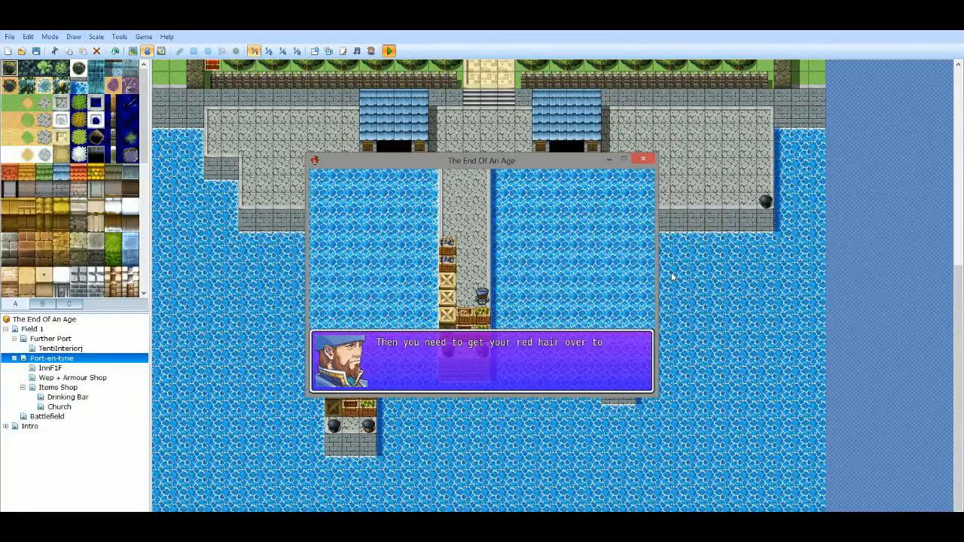
key(Return)
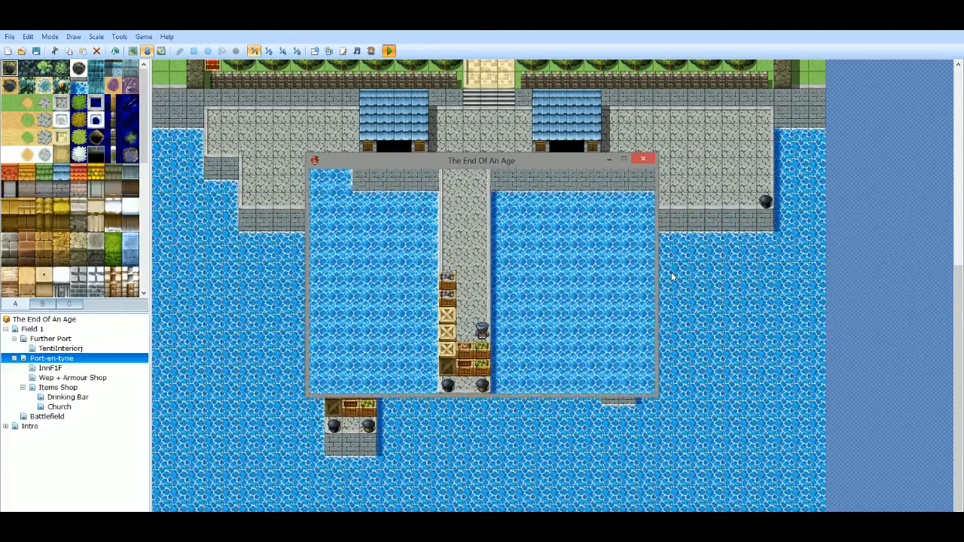
click(642, 160)
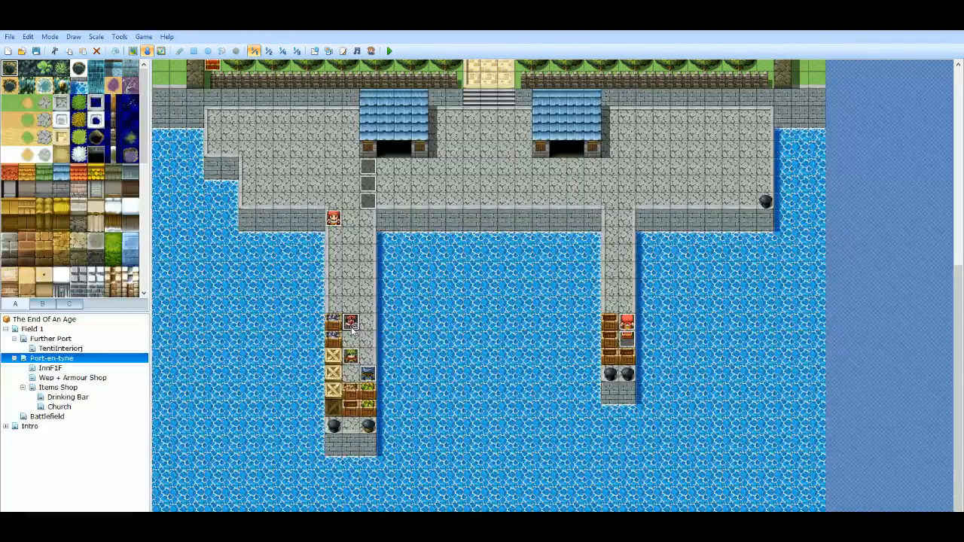
Set the player's starting position on the Church map at the top of the red stairs, facing the altar.
drag(951, 293, 950, 125)
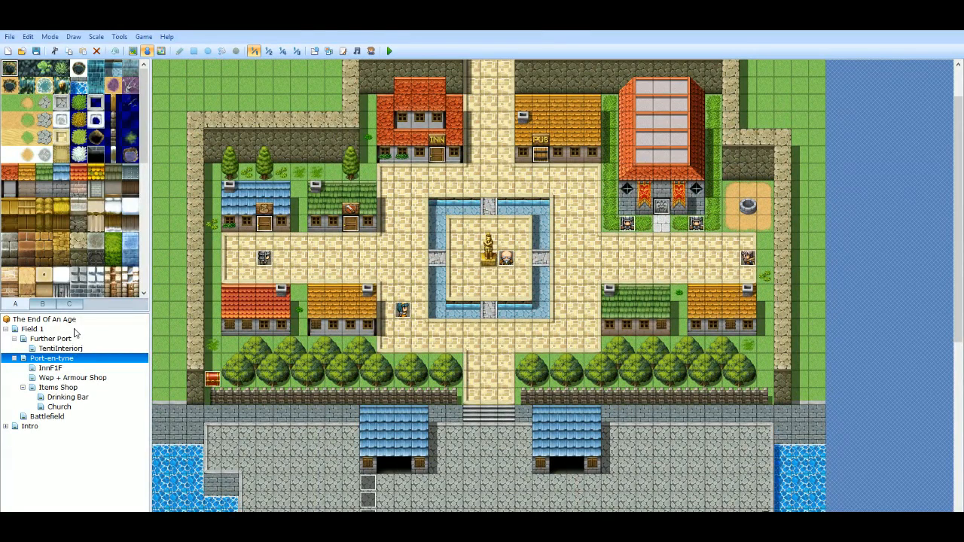
click(63, 398)
click(63, 407)
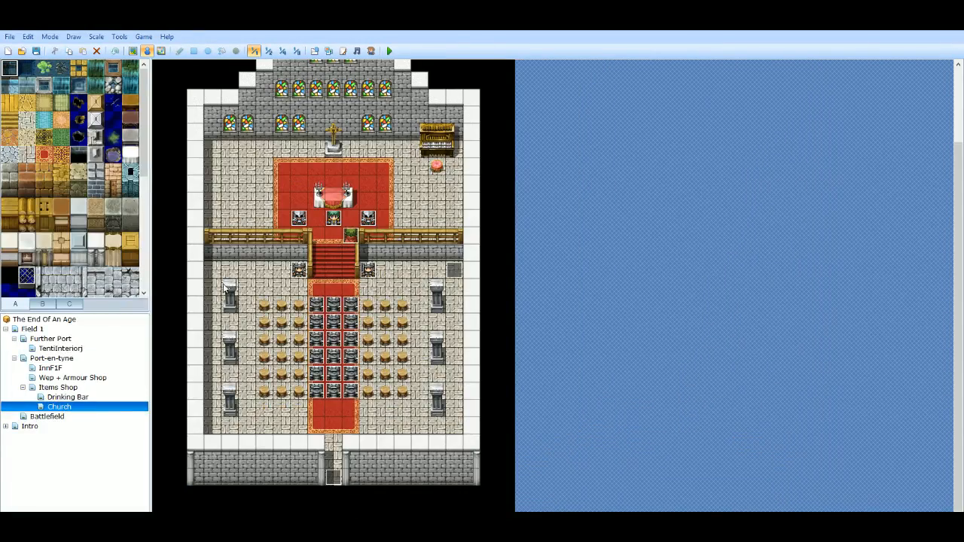
right_click(329, 231)
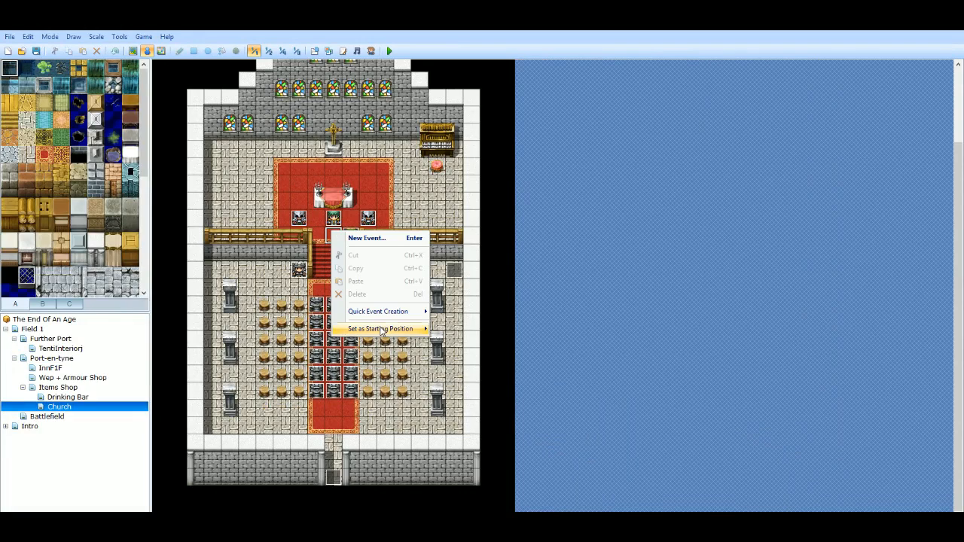
mouse_move(392, 332)
click(454, 329)
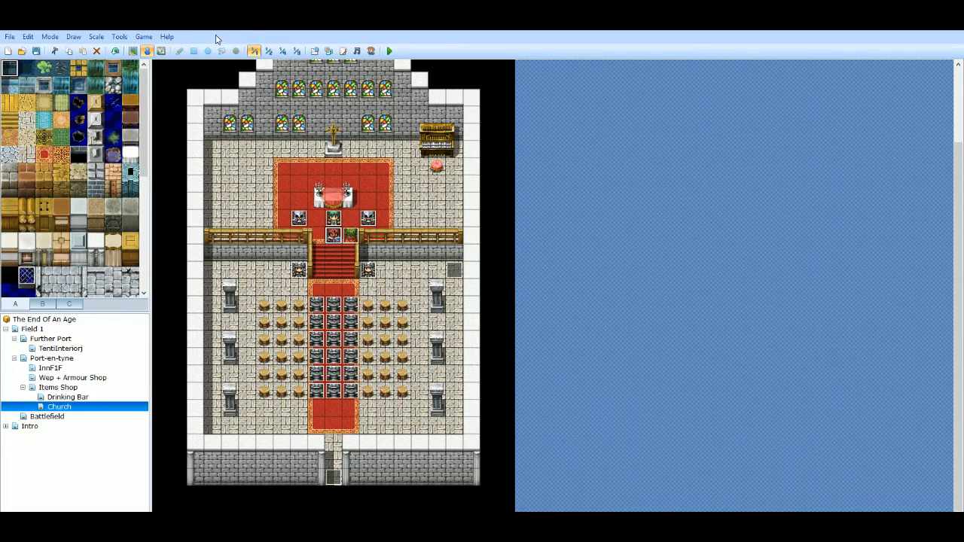
Turn off the Transparent ON option in the database's system settings and apply the change.
click(143, 36)
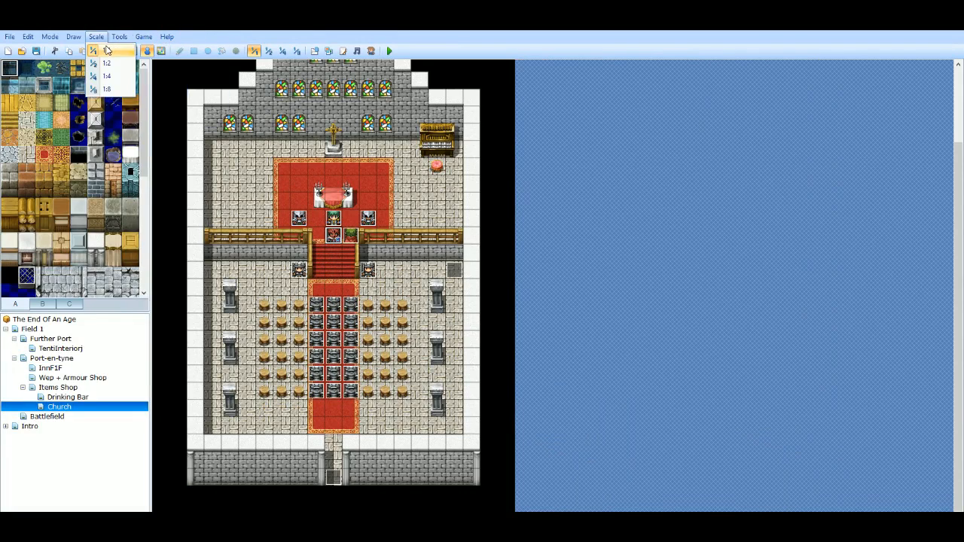
click(132, 50)
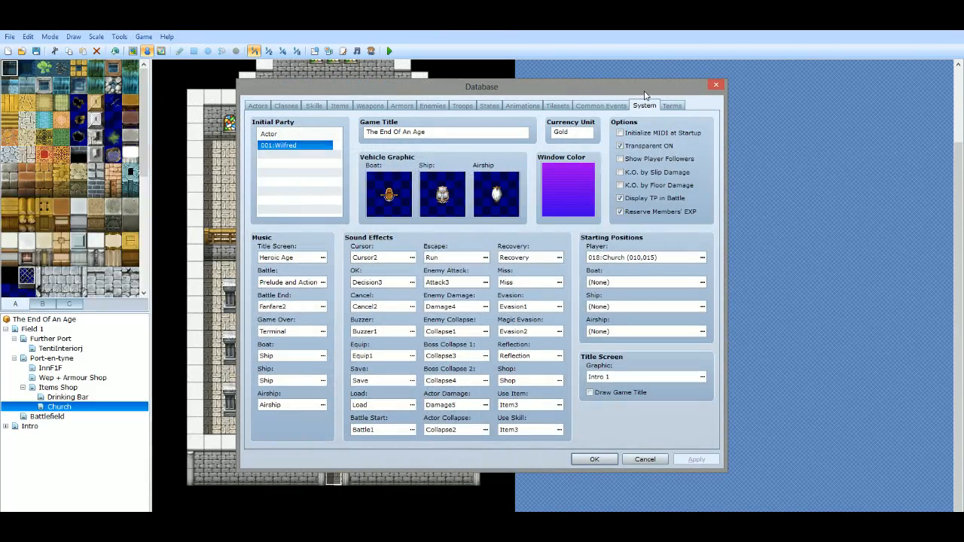
click(623, 147)
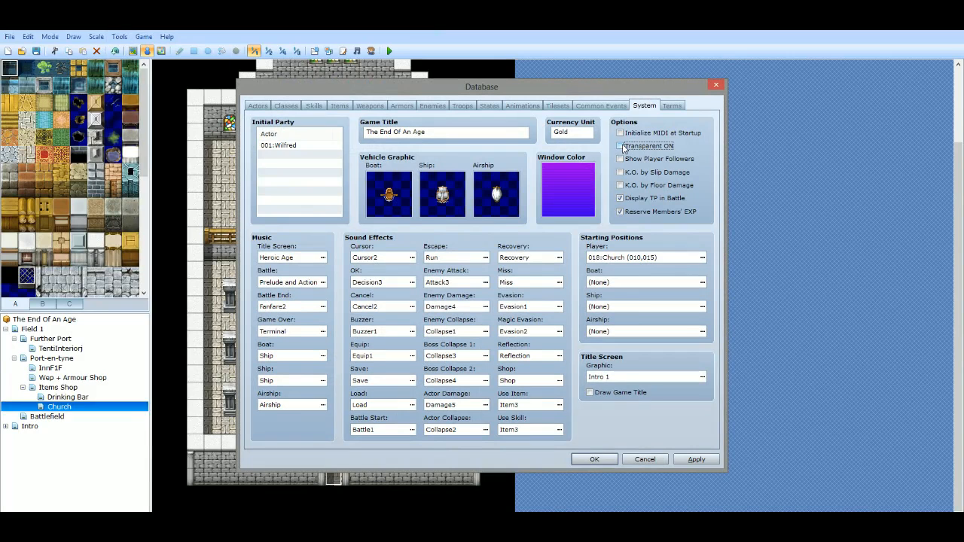
click(695, 458)
click(593, 458)
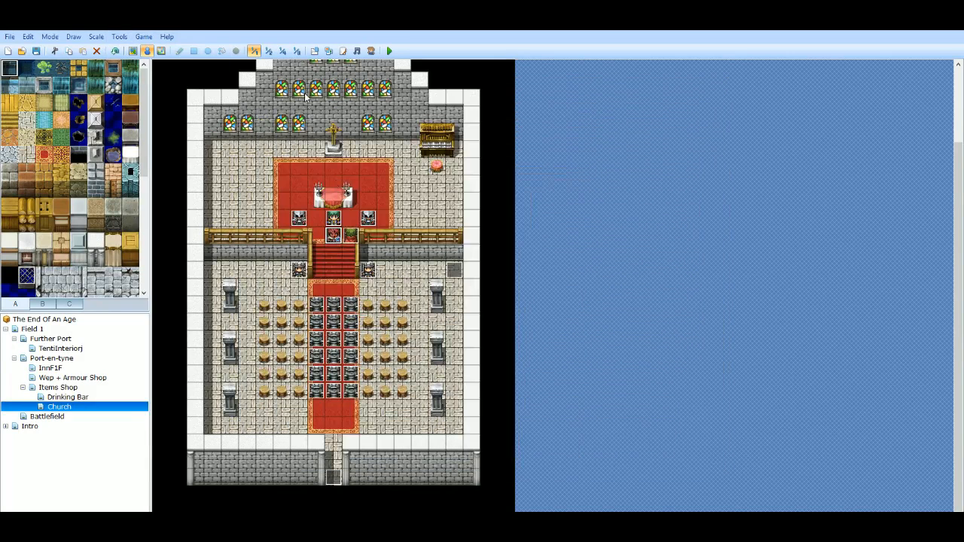
Playtest The End Of An Age, leaving the save file screen without loading and starting a new game.
click(392, 51)
click(436, 302)
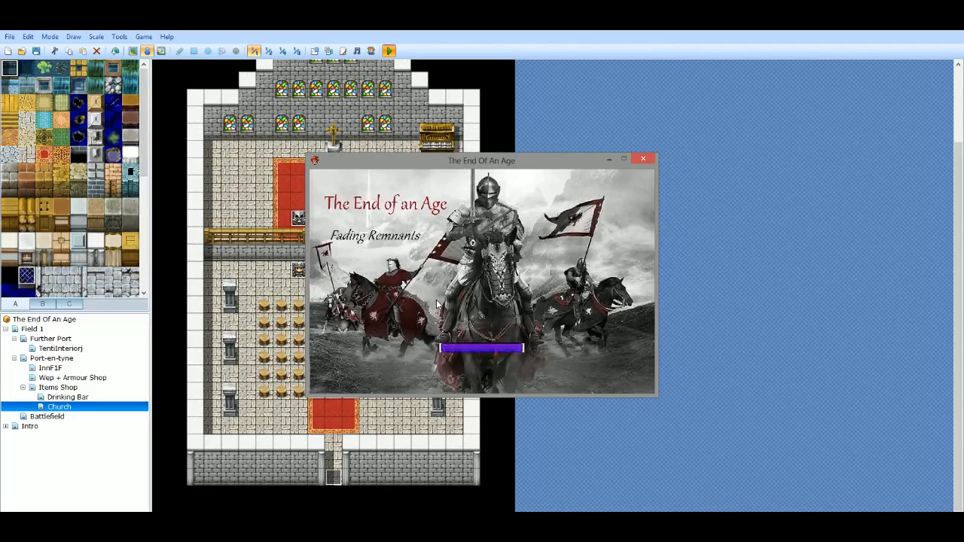
key(Return)
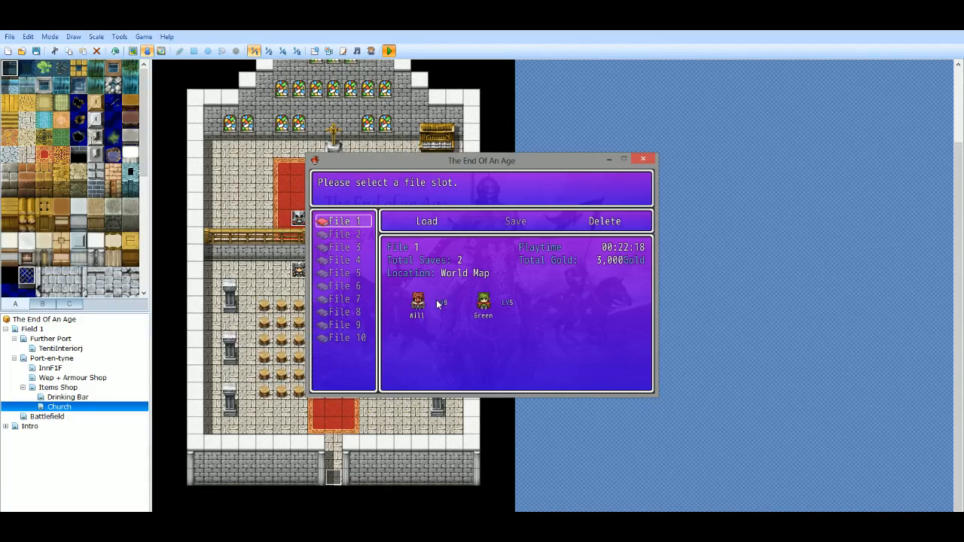
key(Escape)
key(Return)
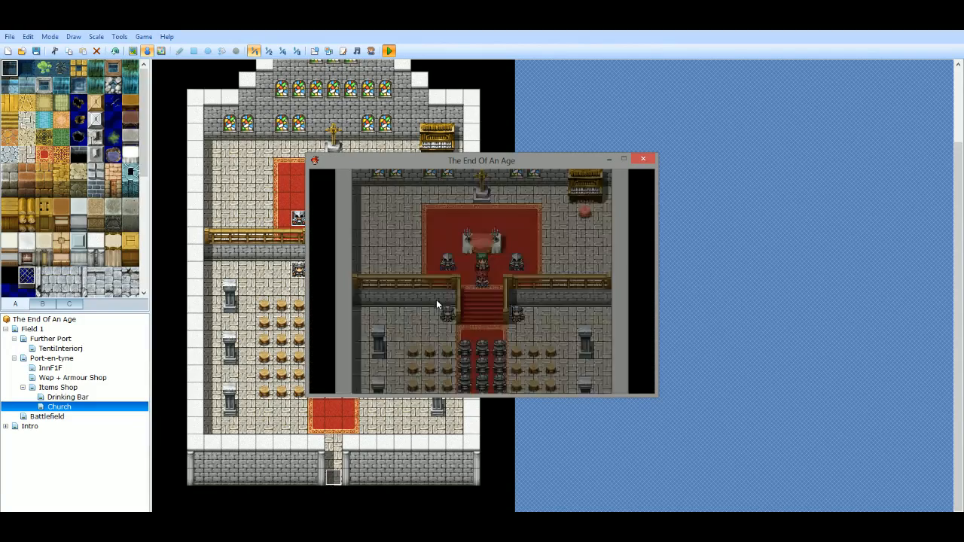
Read through the altar cutscene's dialogue about the king's ambush and the request for passage over the sea.
key(Return)
key(Return)
key(Return)
key(Return)
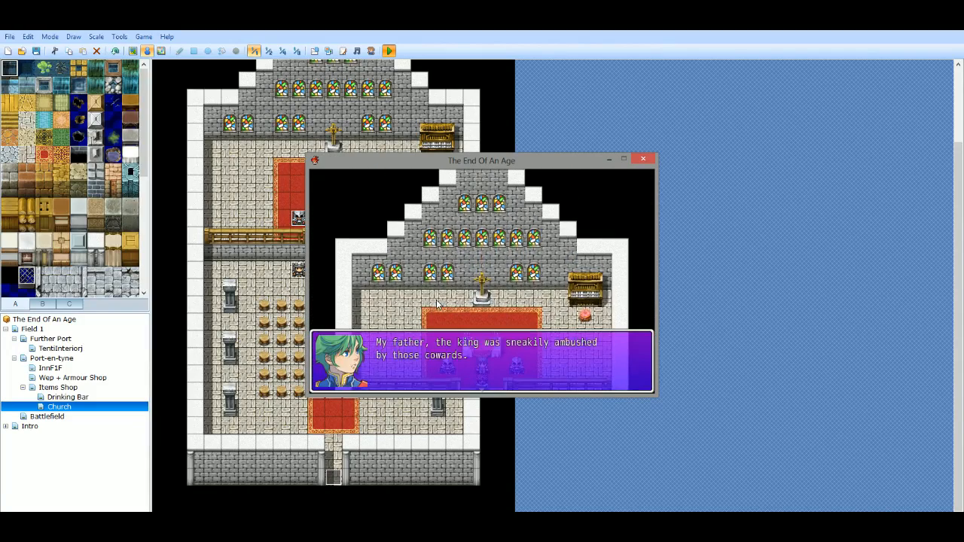
key(Return)
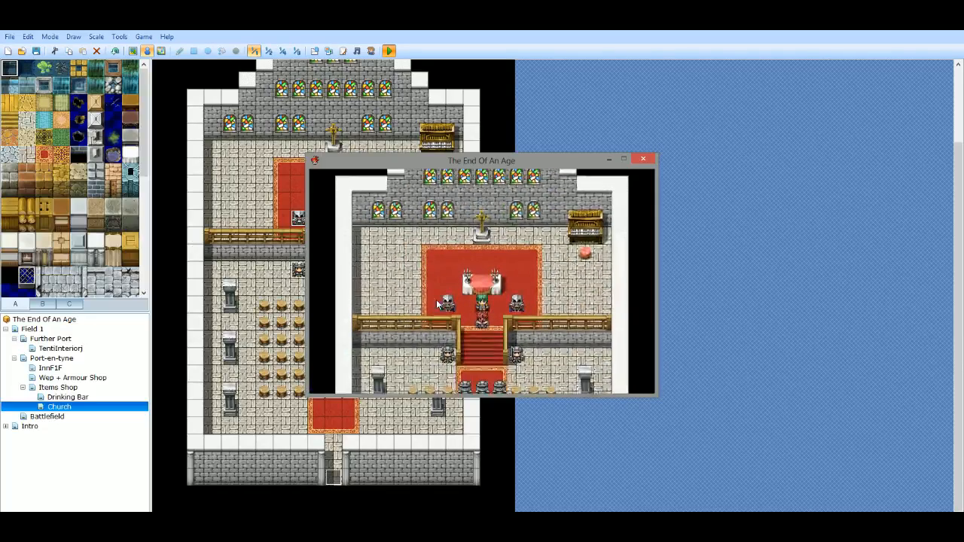
key(Return)
key(Return)
key(Return)
key(Return)
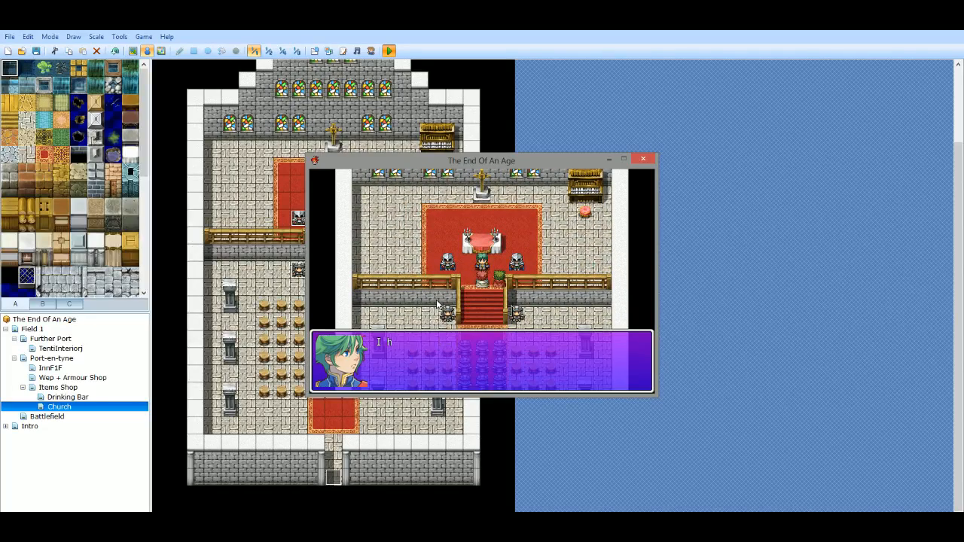
key(Return)
key(Return)
key(Return)
key(Return)
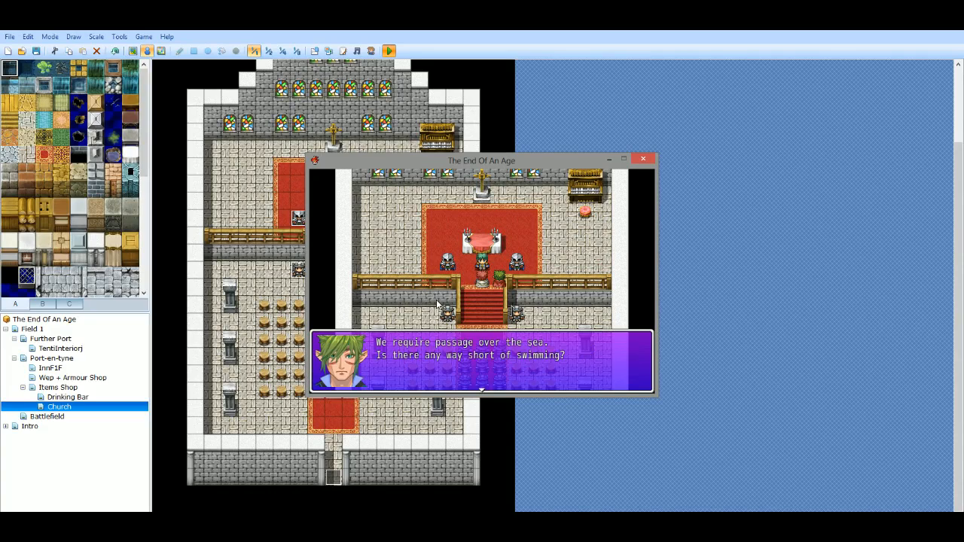
key(Return)
key(Return)
key(Return)
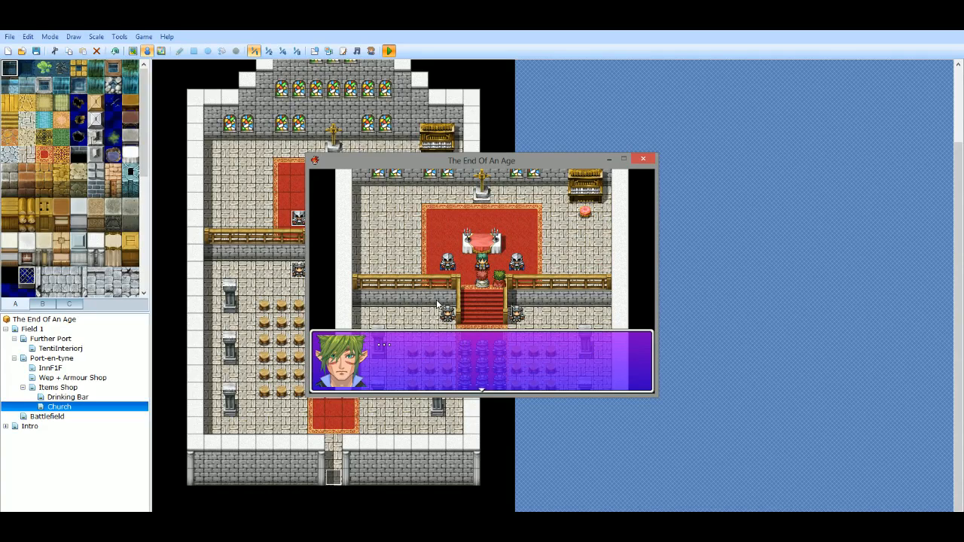
key(Return)
Walk the player down the red stairs, through the seated soldiers and out of the Church into Port-en-Tyne.
key(Down)
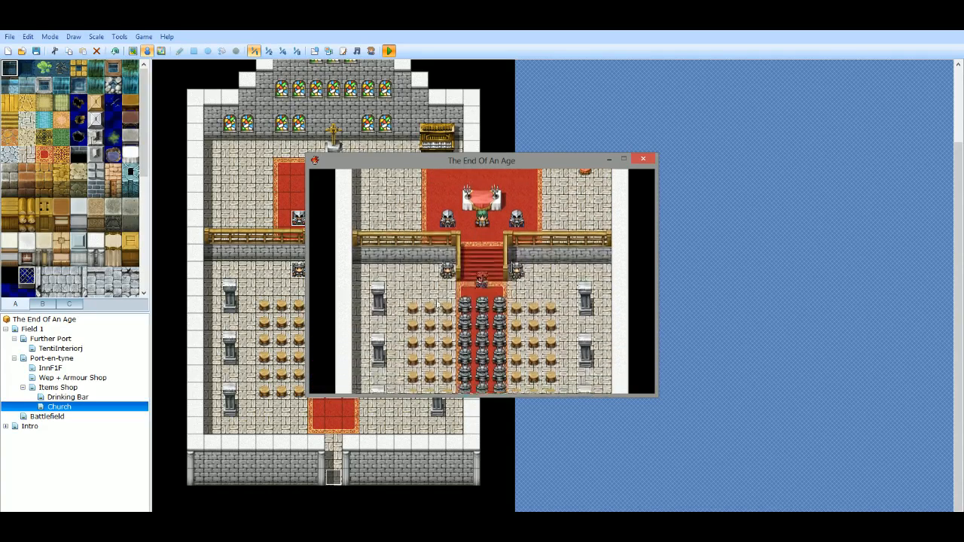
key(Left)
key(Down)
key(Right)
key(Down)
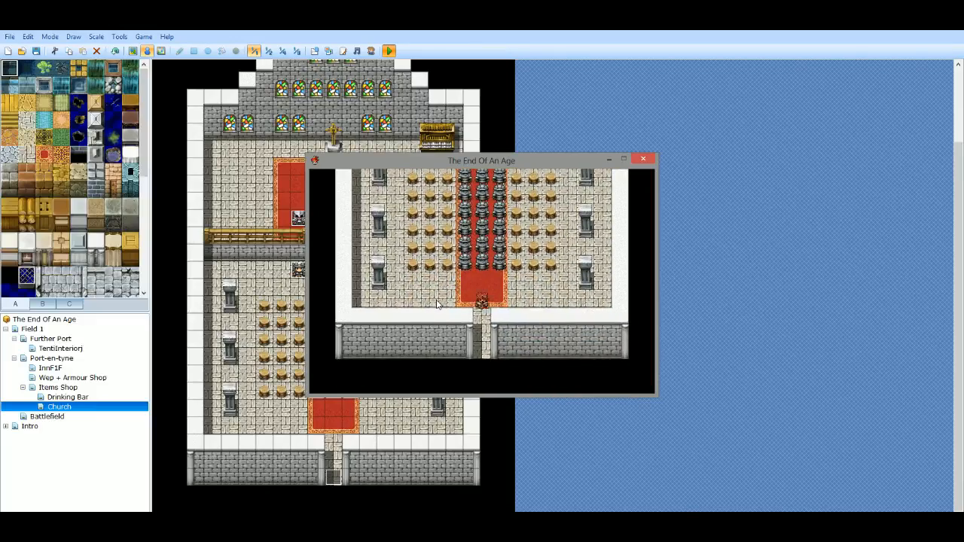
key(Down)
key(Left)
key(Down)
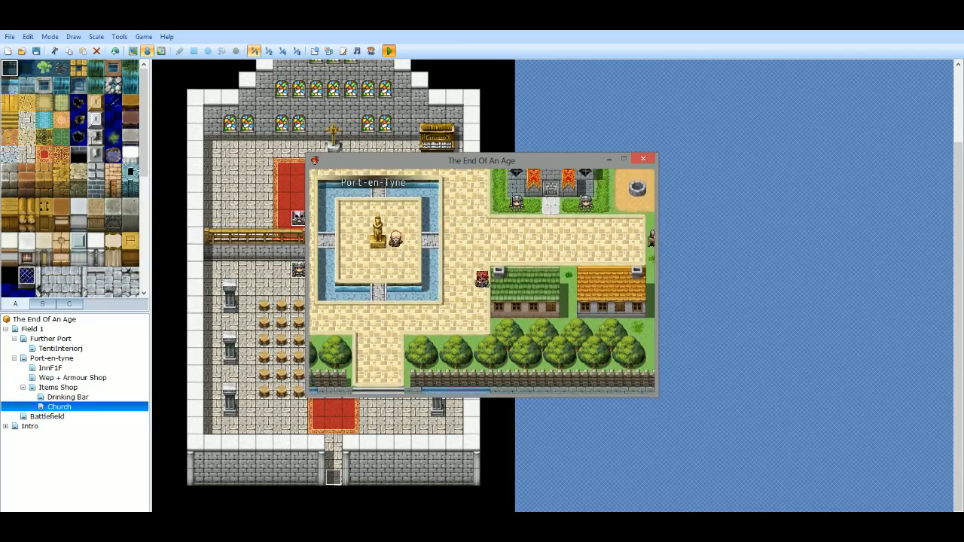
Walk from the fountain square down the steps to the harbour and read through the green-haired companion's dialogue.
key(Left)
key(Left)
key(Down)
key(Left)
key(Down)
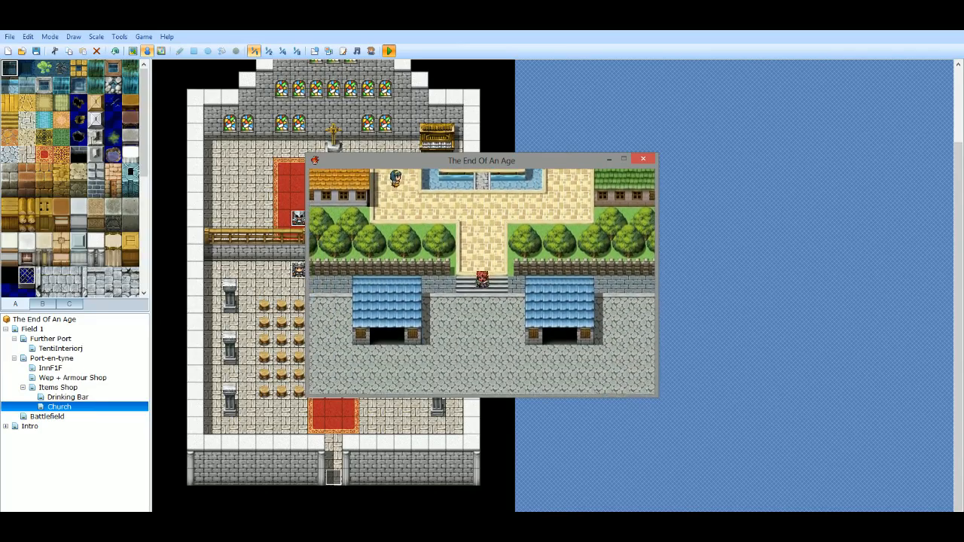
key(Left)
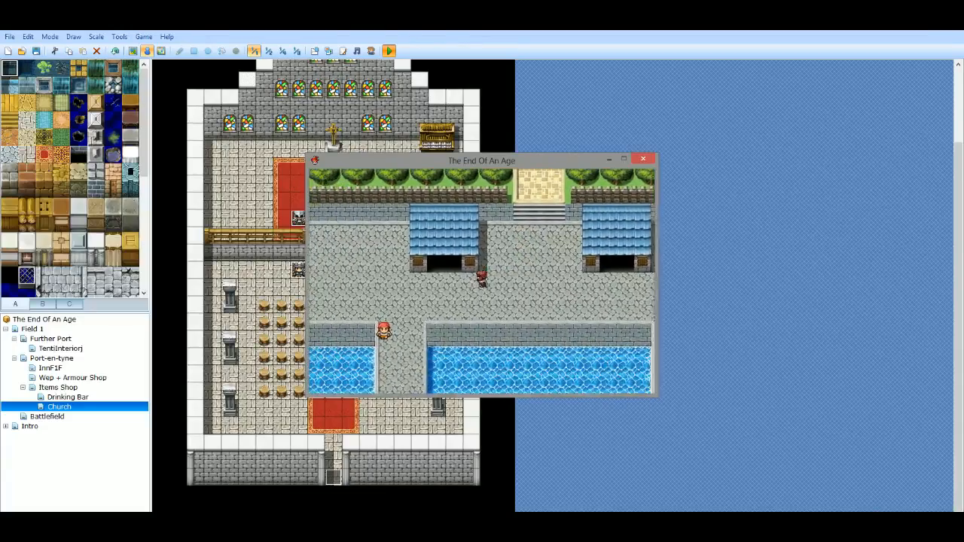
key(Return)
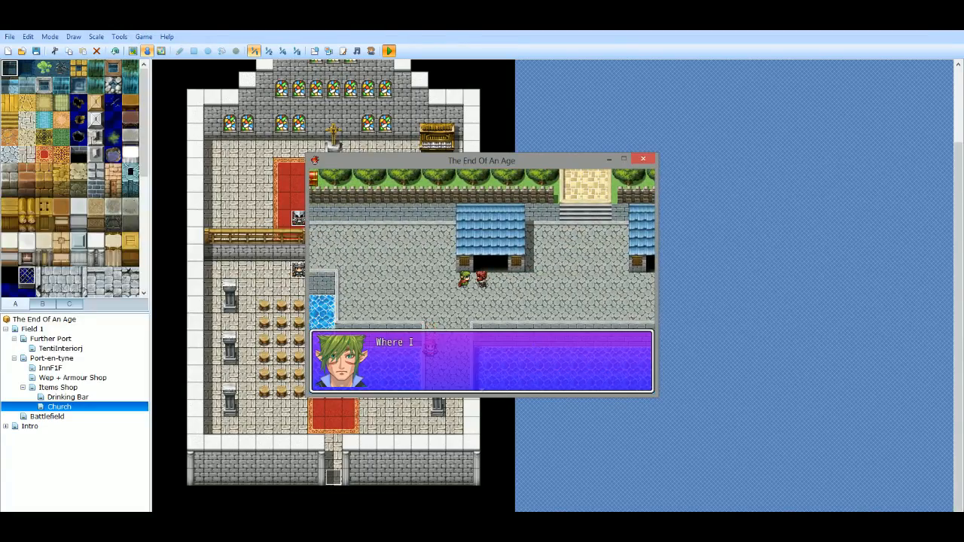
key(Return)
Walk to the end of the pier and read the sailor's dialogue to board the ship.
key(Down)
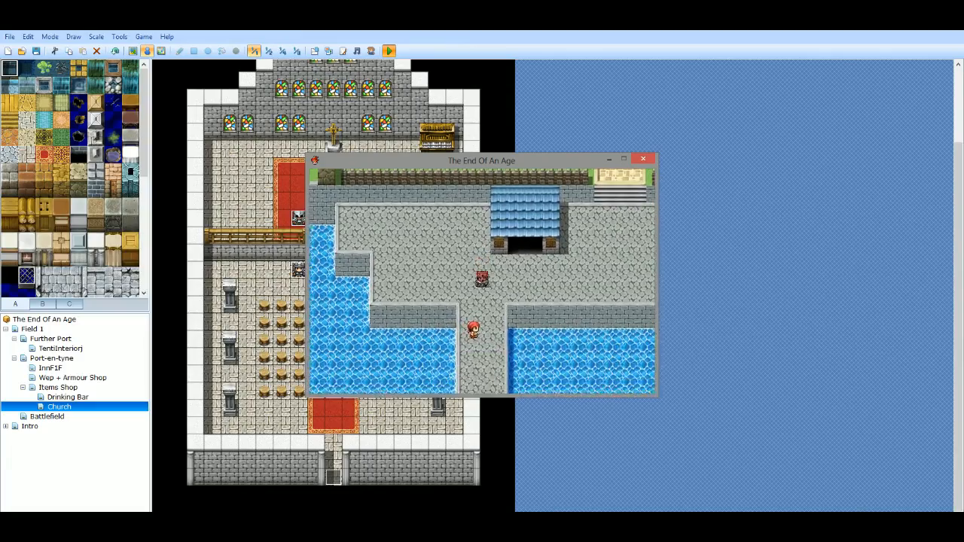
key(Left)
key(Down)
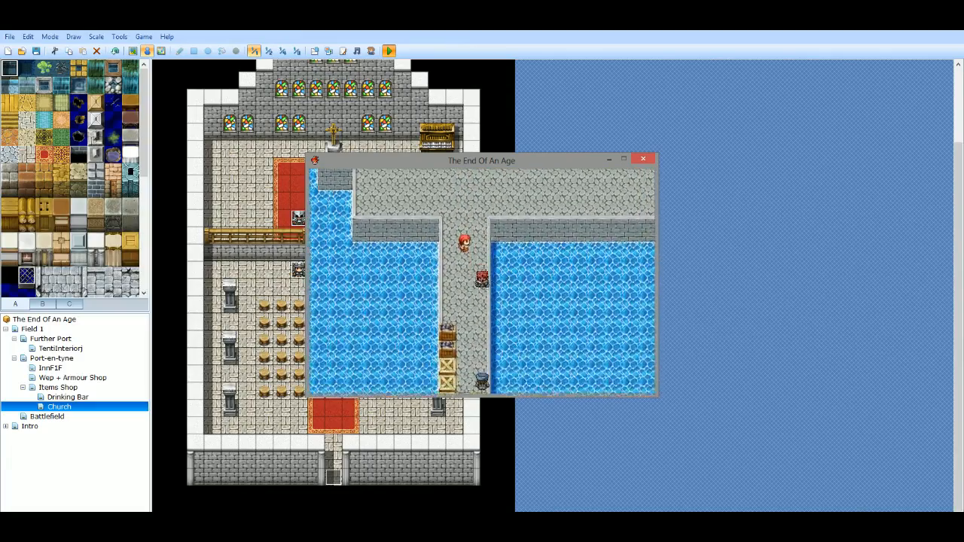
key(Down)
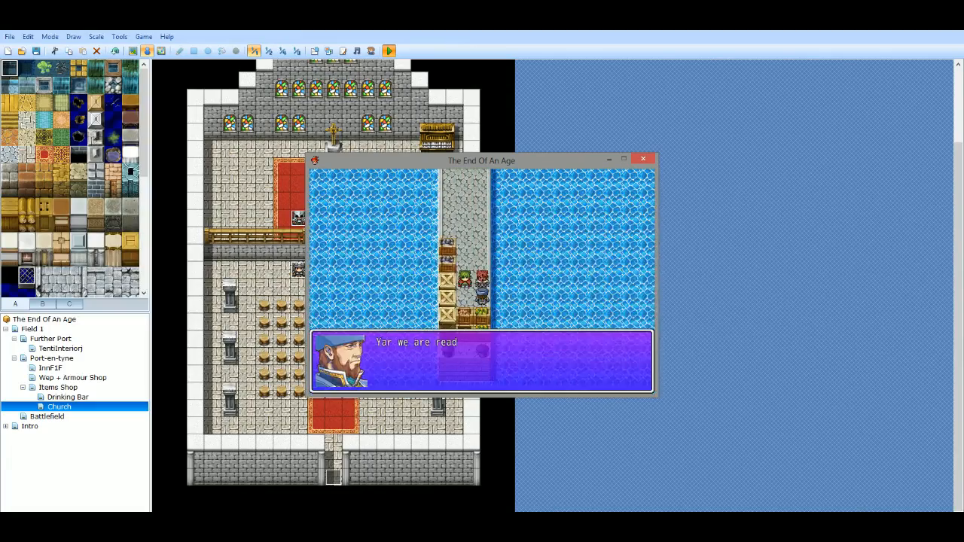
key(Return)
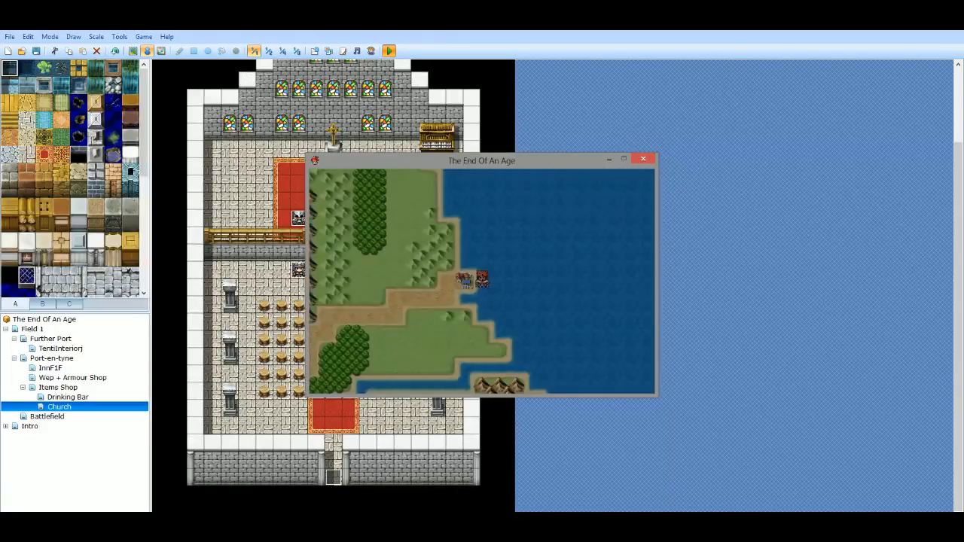
Follow the ship east across the world map to Further Port and walk along its pier.
key(Right)
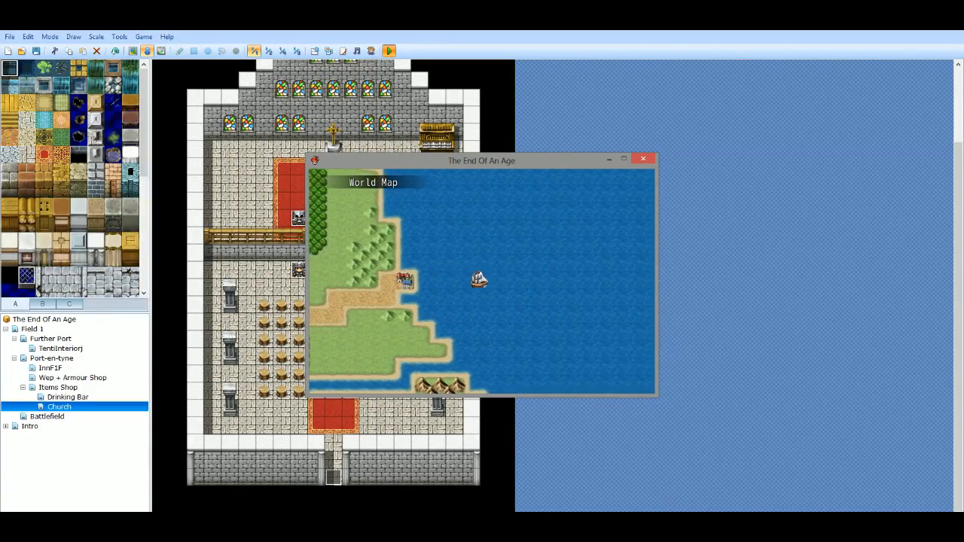
key(Right)
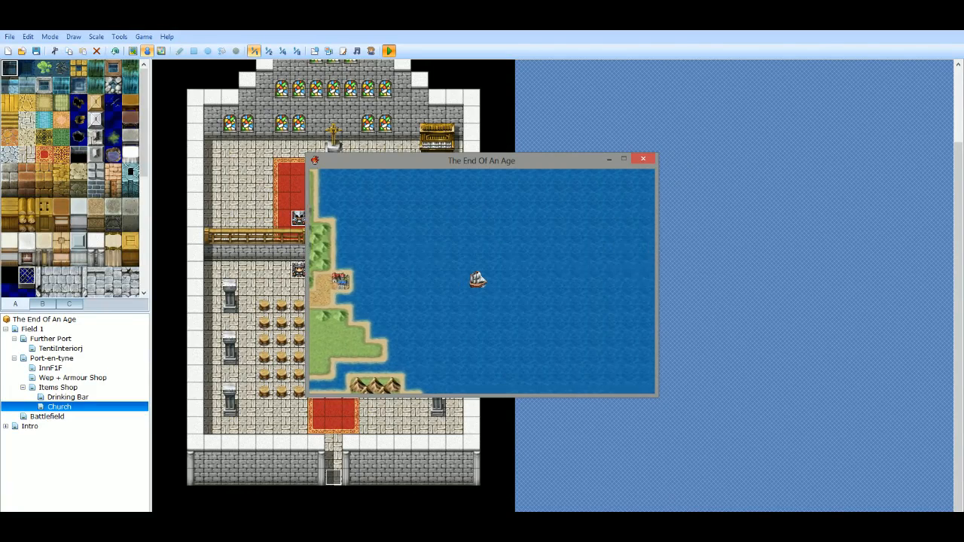
key(Right)
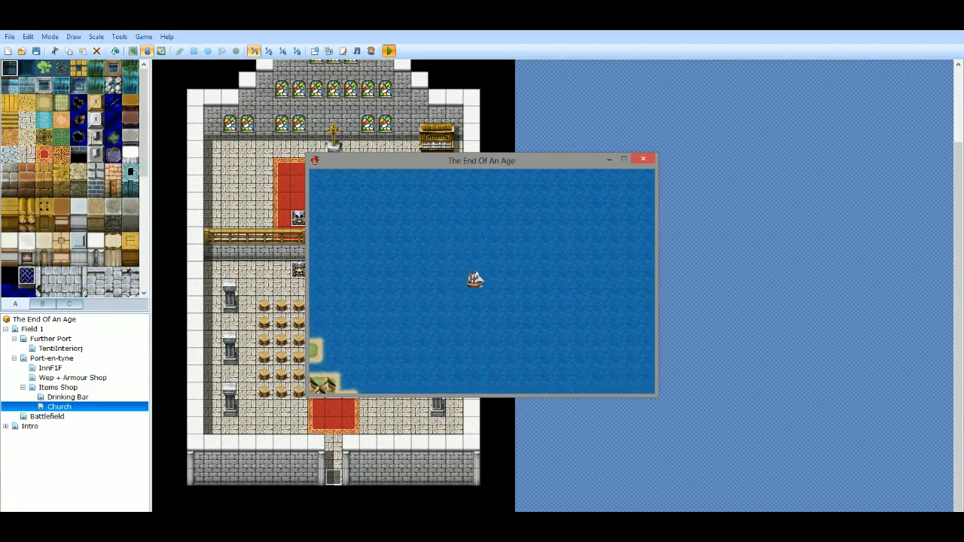
key(Right)
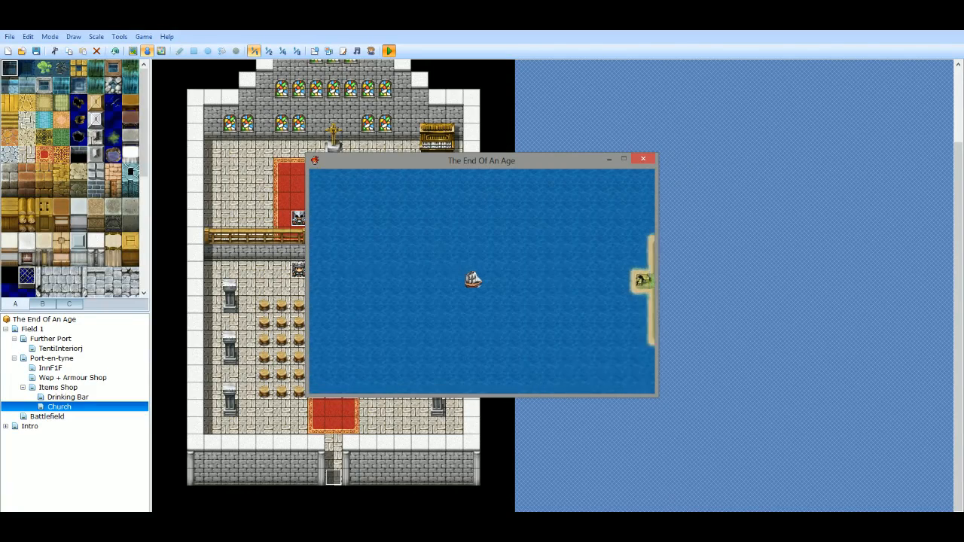
key(Right)
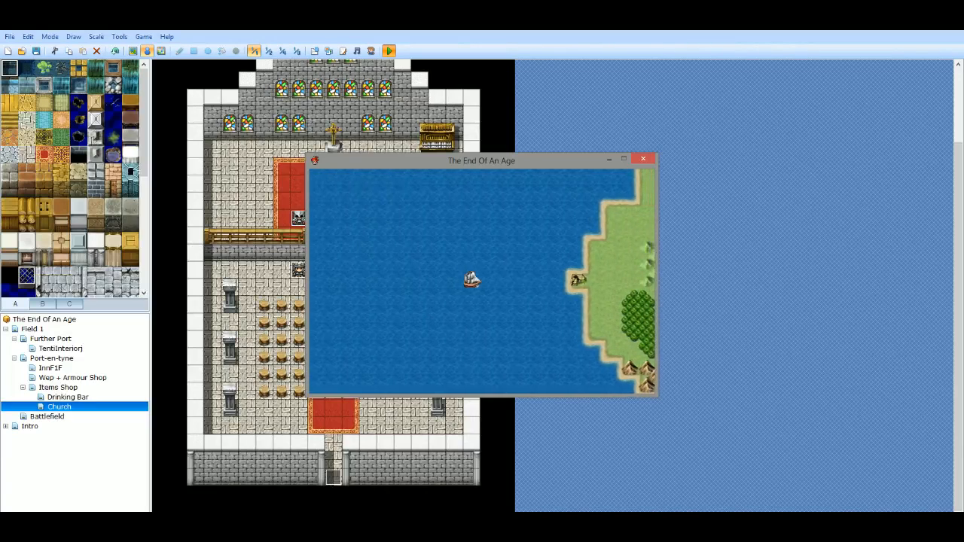
key(Right)
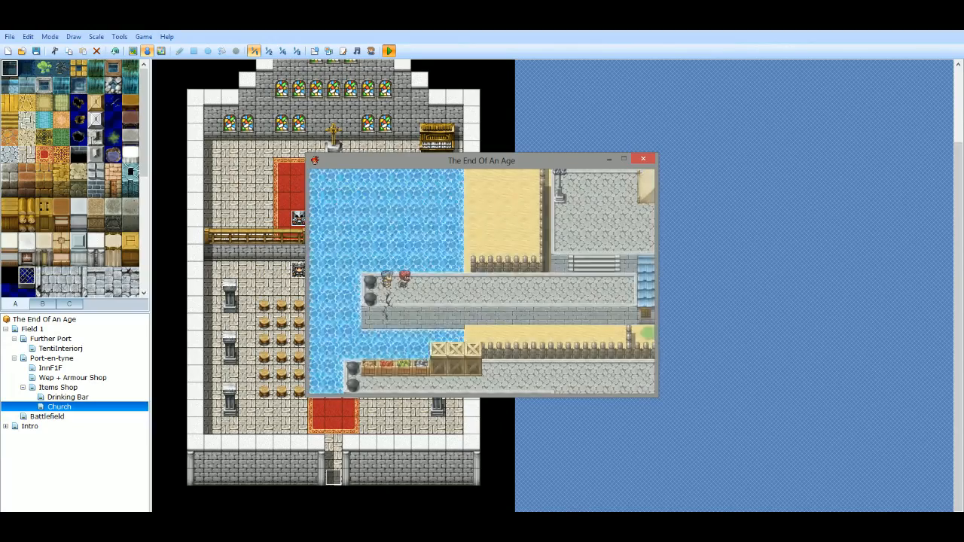
key(Right)
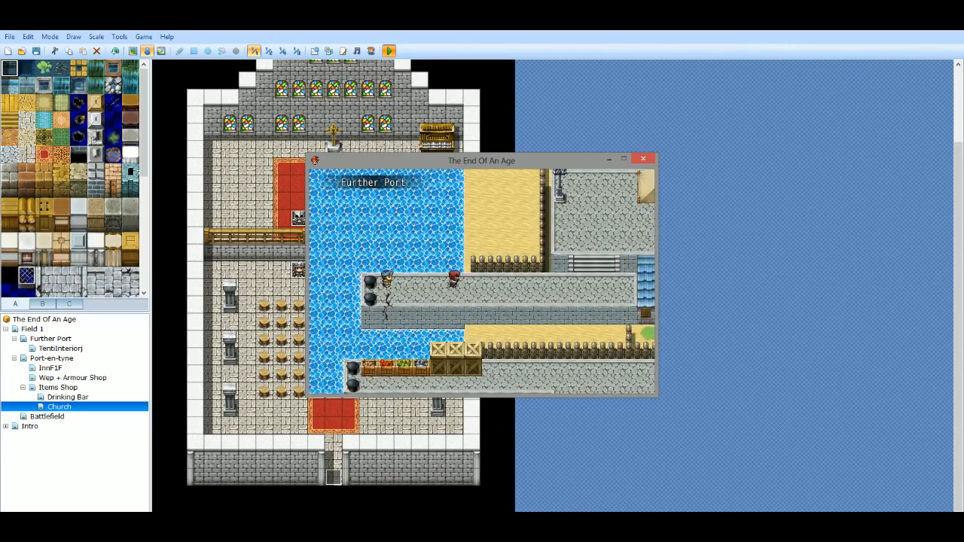
Talk to the Further Port sailor, sail back to Port-en-Tyne and close the game.
key(Left)
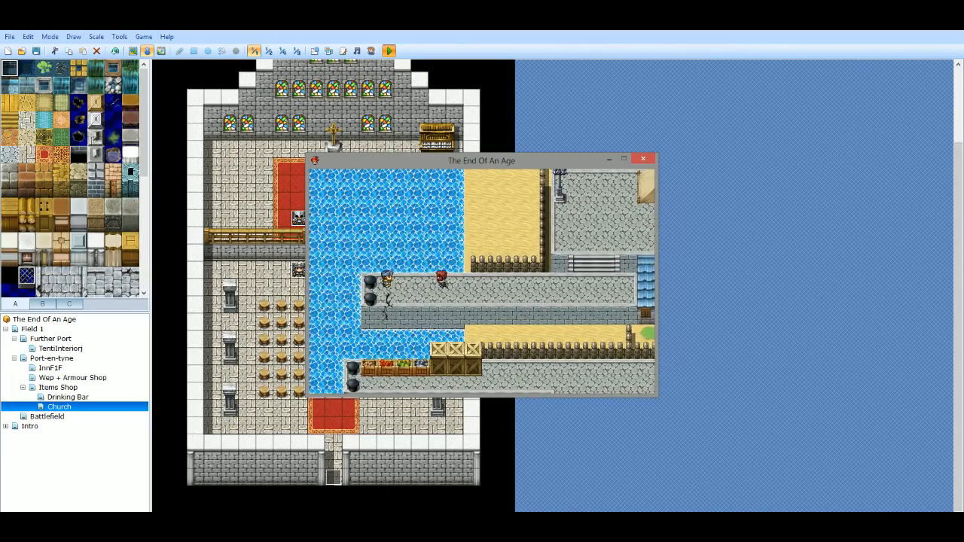
key(Return)
key(Return)
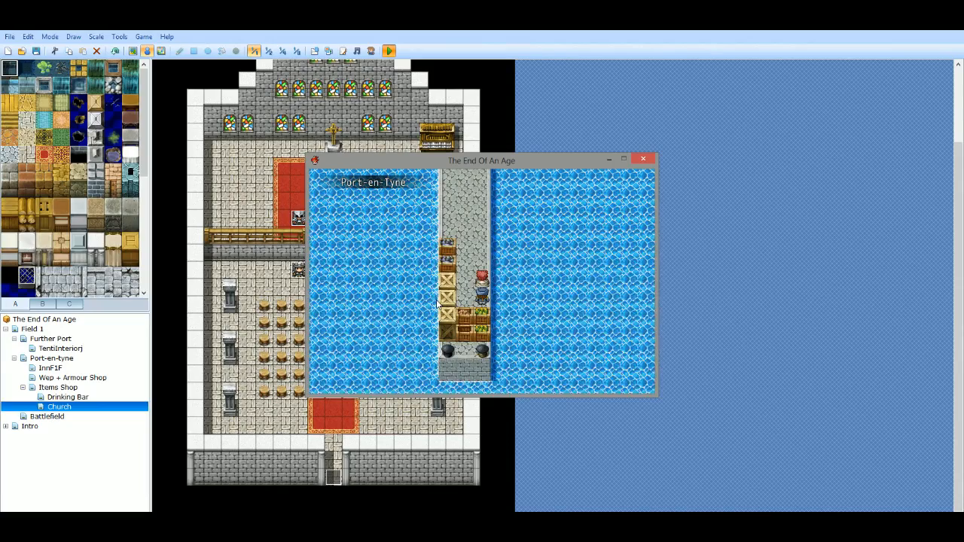
click(642, 160)
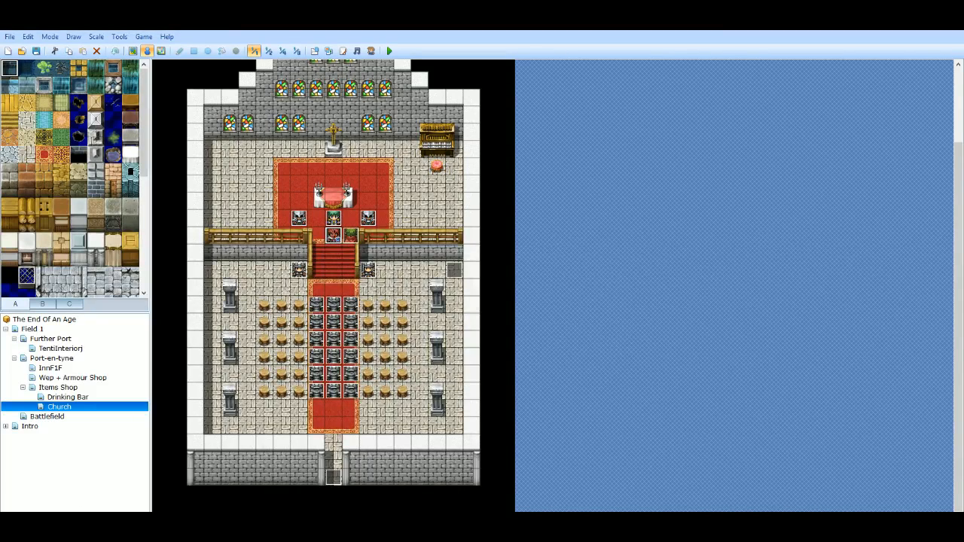
click(180, 541)
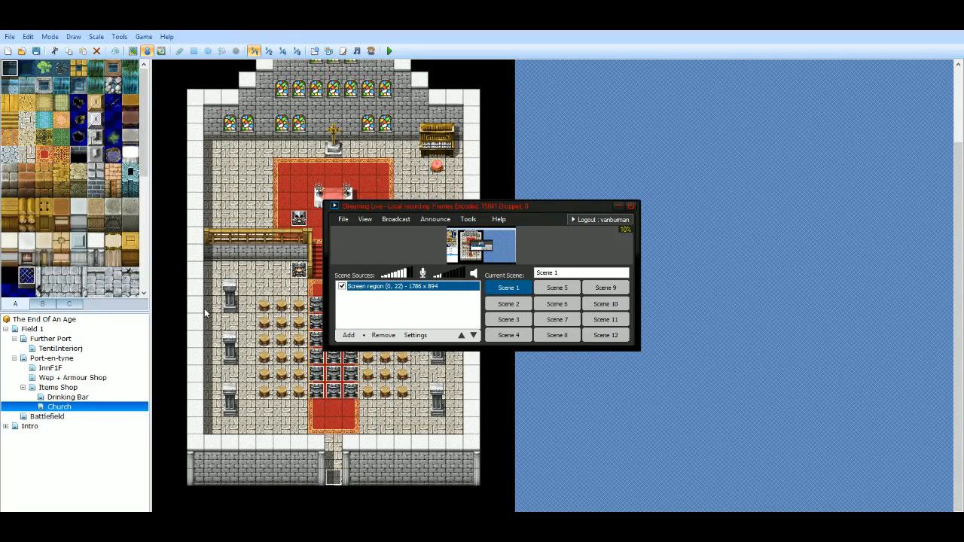
drag(555, 205, 819, 444)
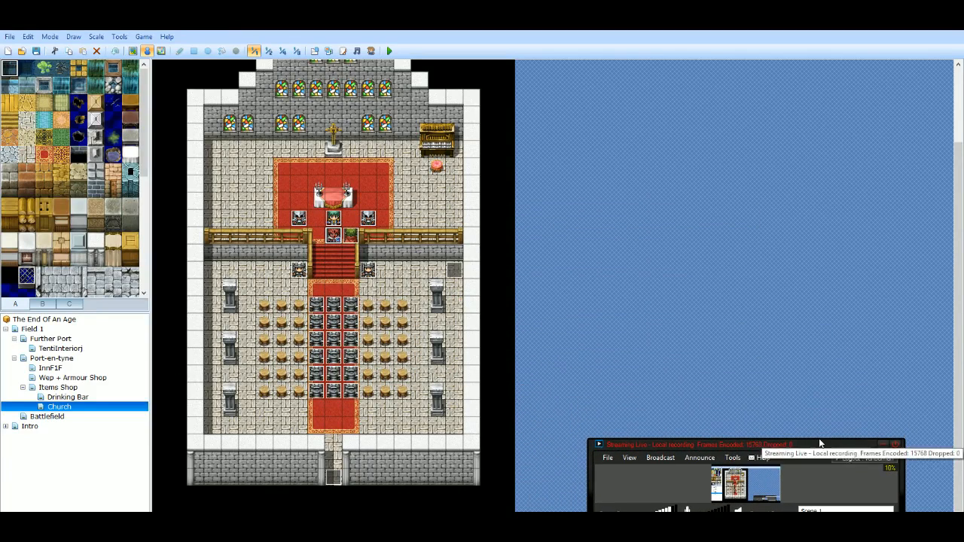
click(661, 459)
click(662, 458)
click(667, 458)
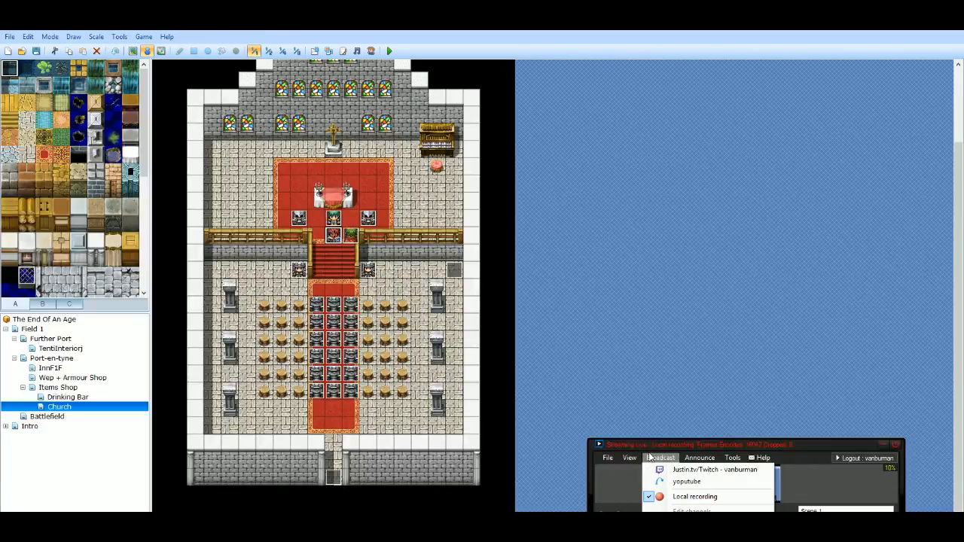